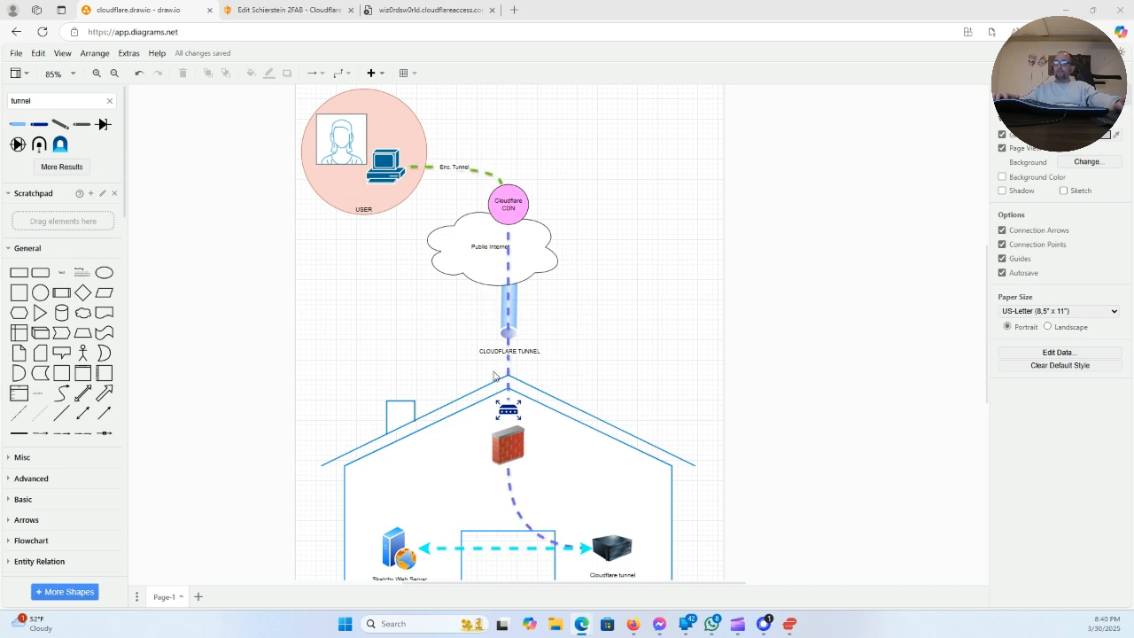
- Walk through the diagram, highlighting the Sketchy Web Server, house firewall and Cloudflare tunnel server
{"action": "scroll", "coordinate": [314, 348], "scroll_direction": "down", "scroll_amount": 3}
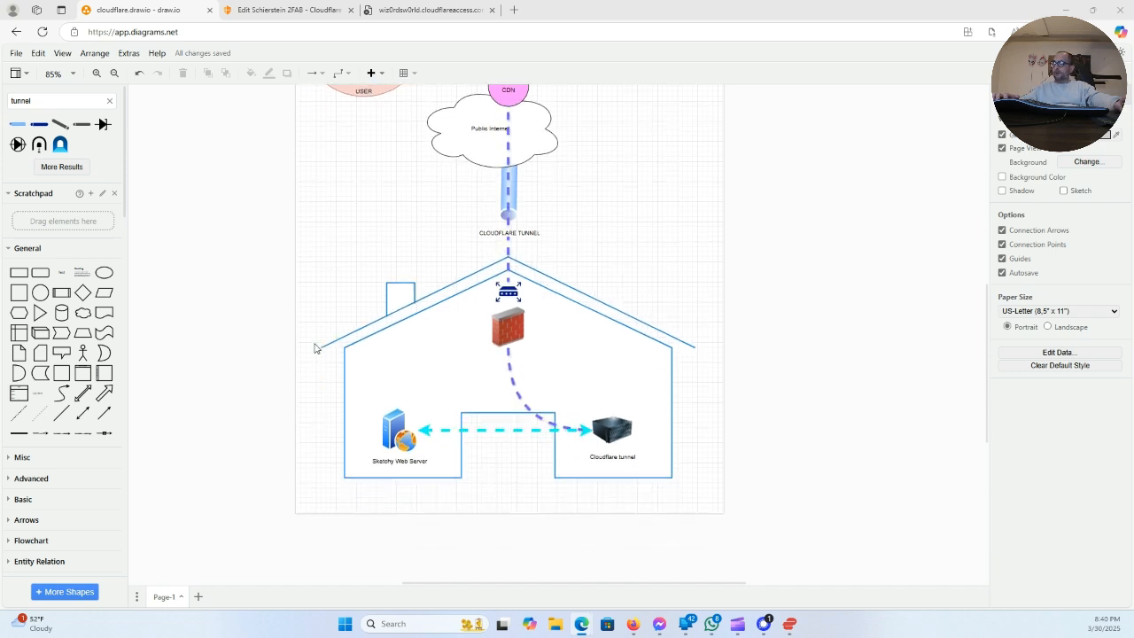
{"action": "scroll", "coordinate": [314, 348], "scroll_direction": "up", "scroll_amount": 3}
{"action": "scroll", "coordinate": [314, 348], "scroll_direction": "down", "scroll_amount": 2}
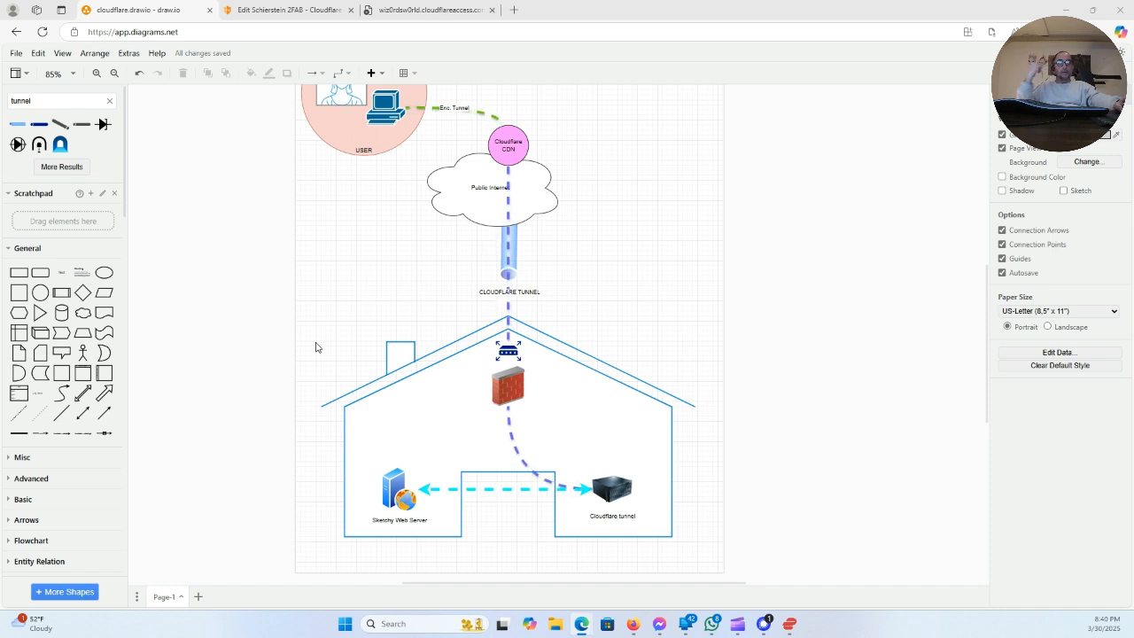
{"action": "left_click", "coordinate": [390, 490]}
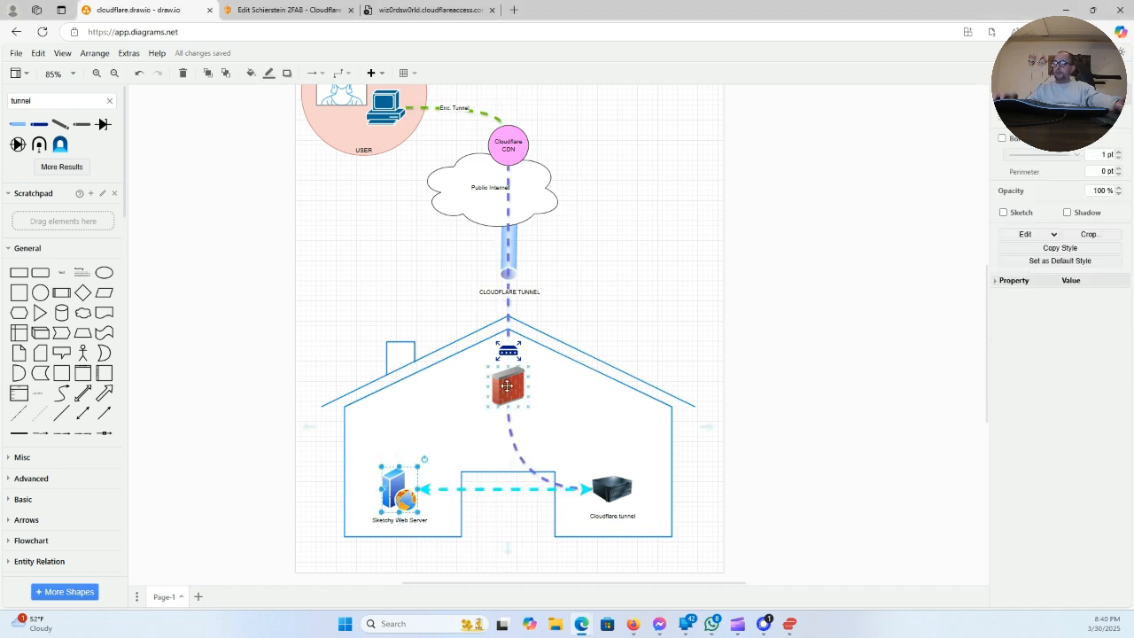
{"action": "left_click", "coordinate": [507, 387]}
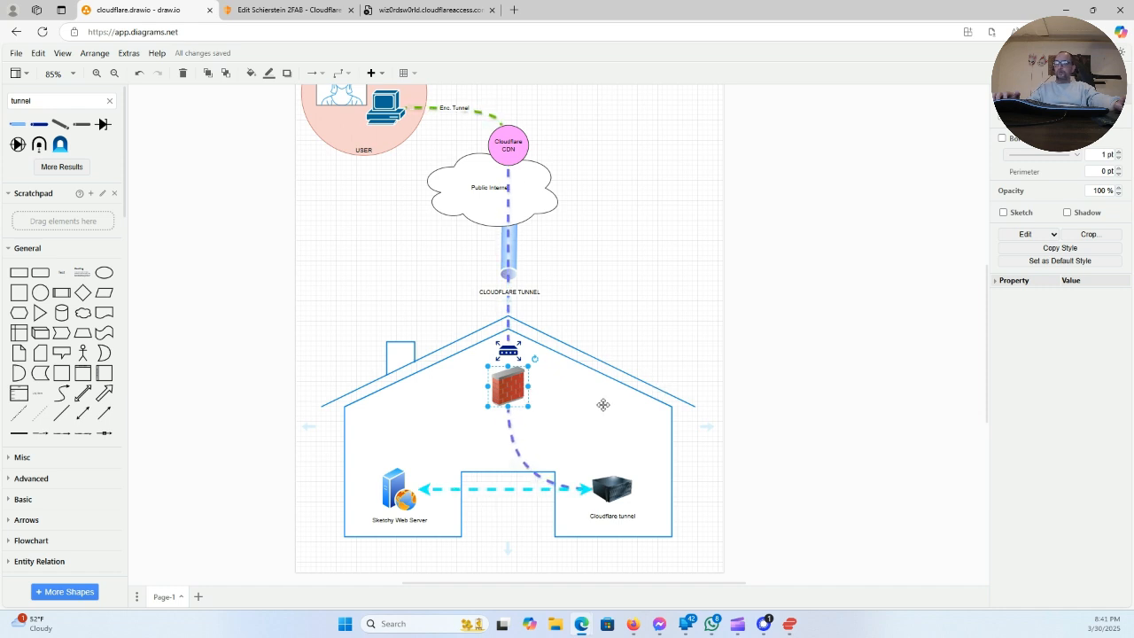
{"action": "left_click", "coordinate": [612, 485]}
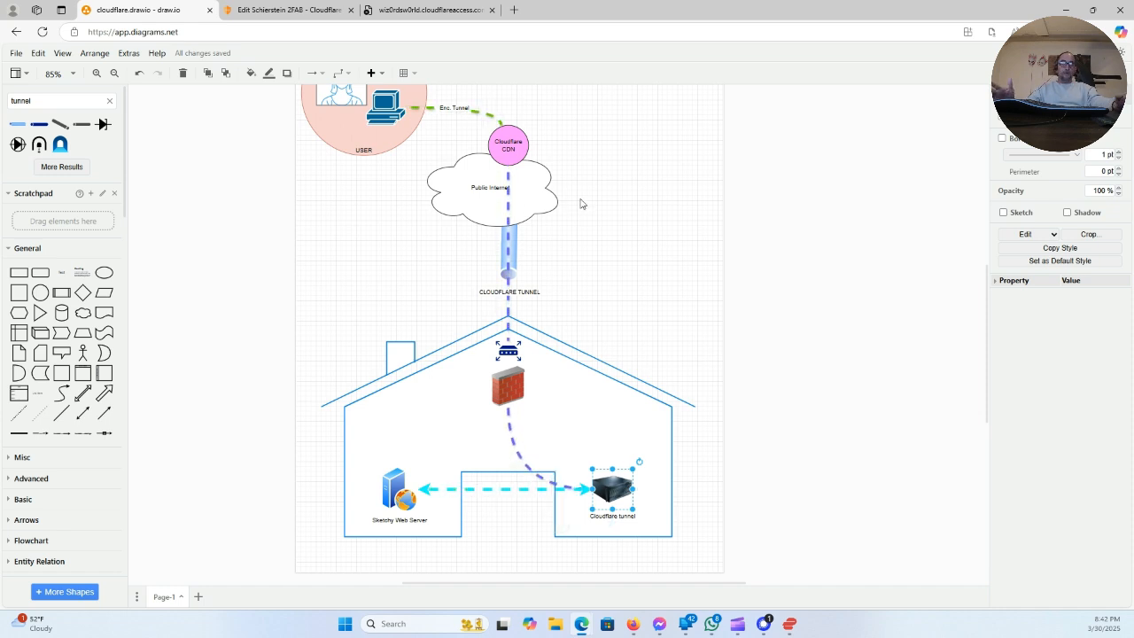
{"action": "scroll", "coordinate": [570, 186], "scroll_direction": "right", "scroll_amount": 1}
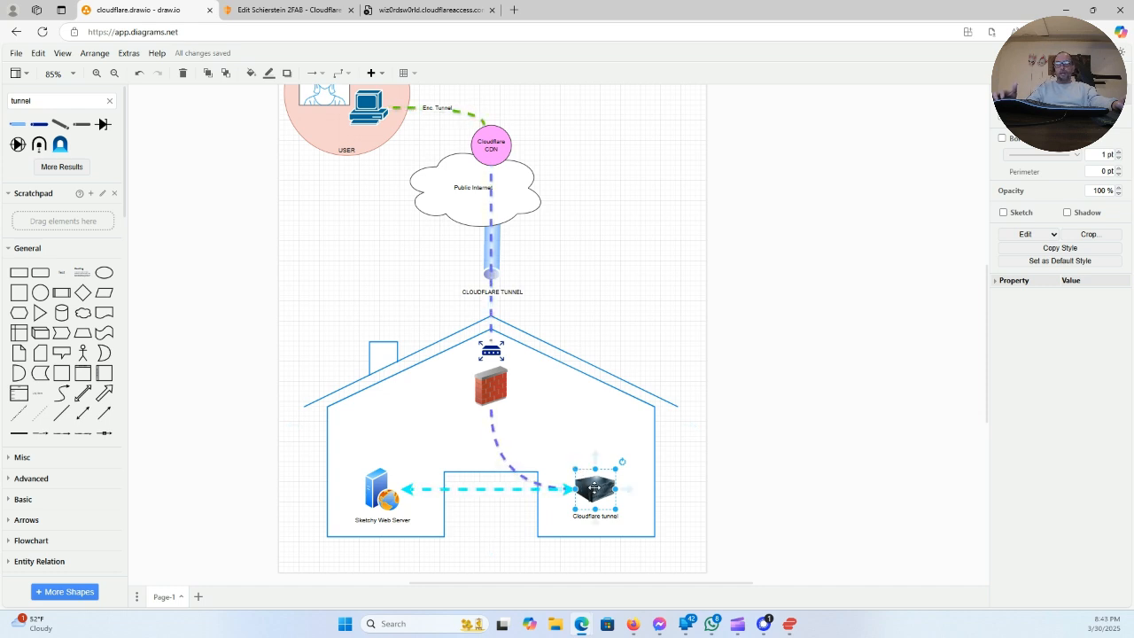
{"action": "left_click_drag", "start_coordinate": [640, 587], "coordinate": [603, 591]}
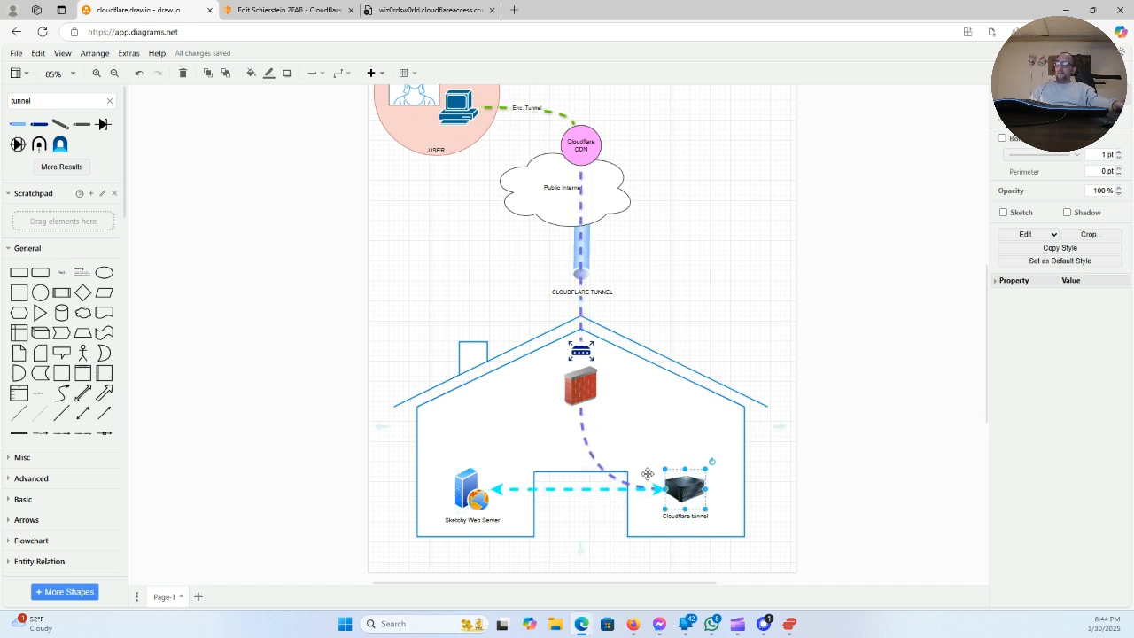
- Revisit the Sketchy Web Server, the Cloudflare tunnel server and the user's computer in the diagram
{"action": "left_click", "coordinate": [461, 489]}
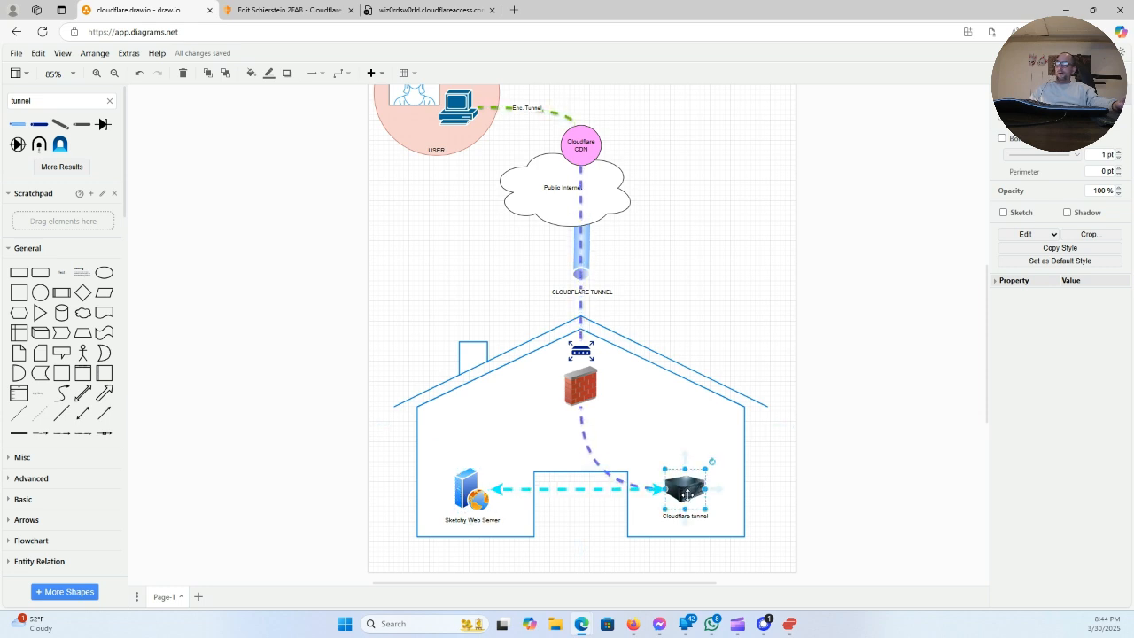
{"action": "left_click", "coordinate": [473, 493]}
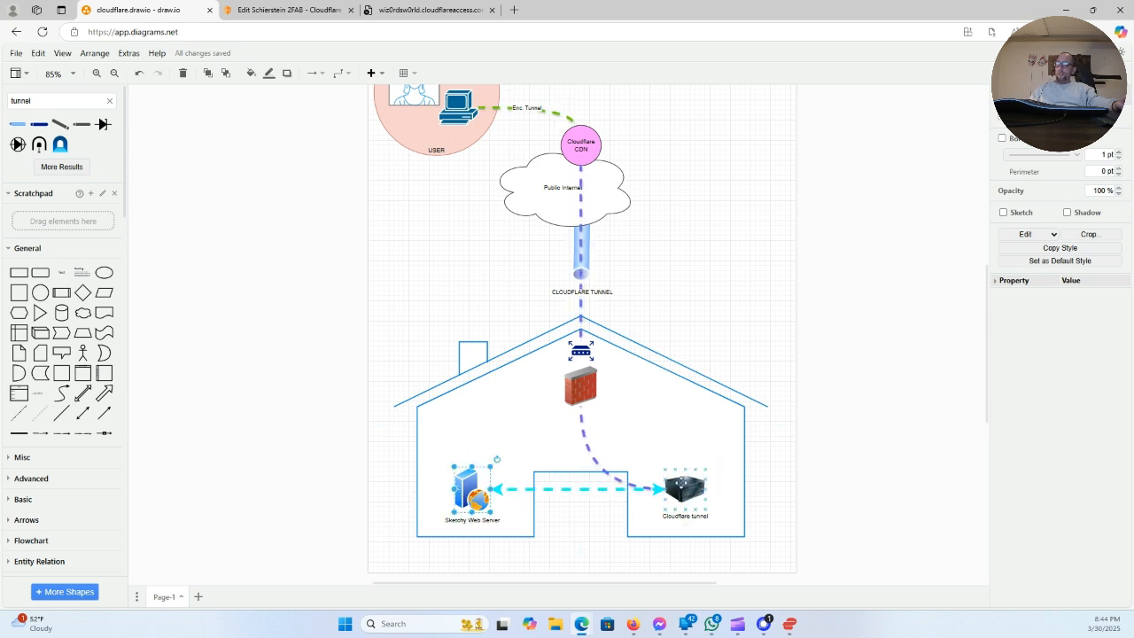
{"action": "left_click", "coordinate": [684, 487]}
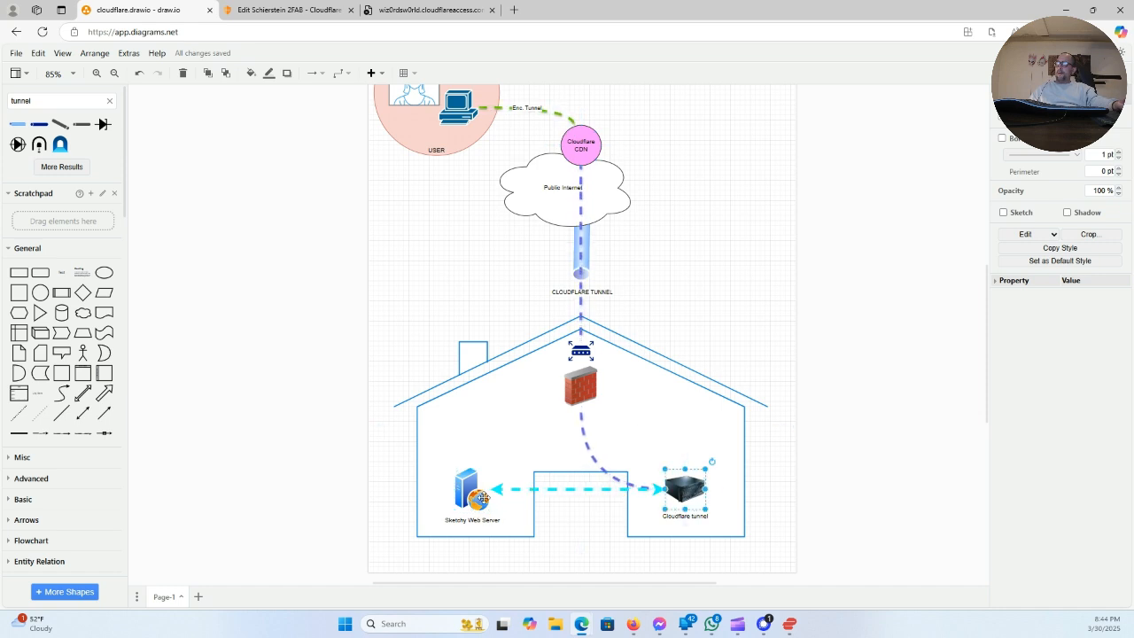
{"action": "left_click", "coordinate": [461, 496]}
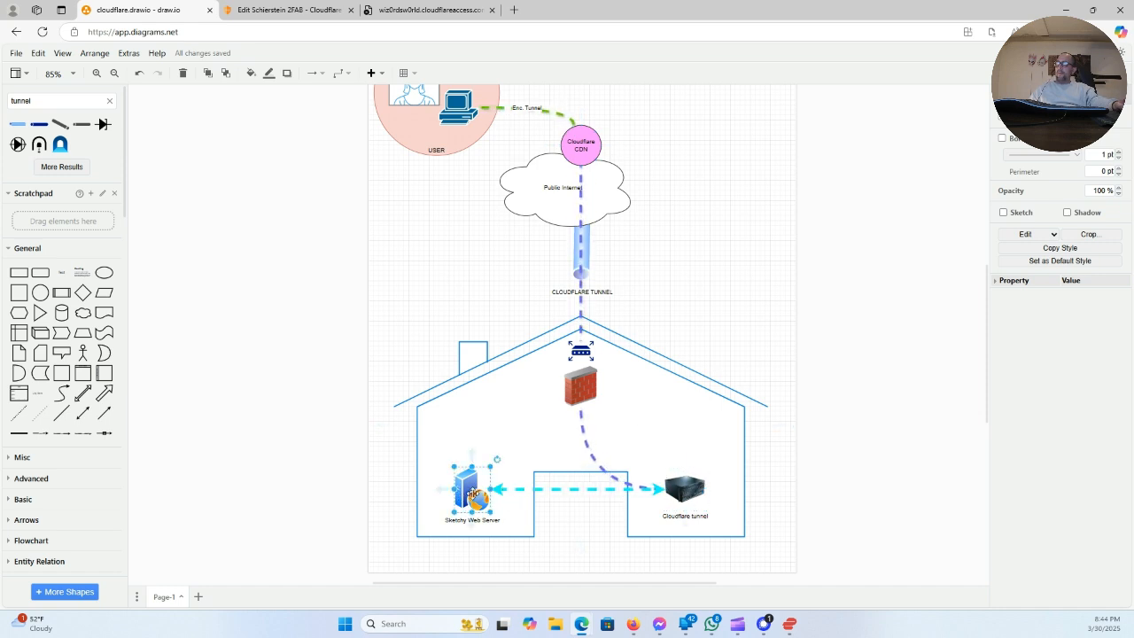
{"action": "left_click", "coordinate": [457, 104]}
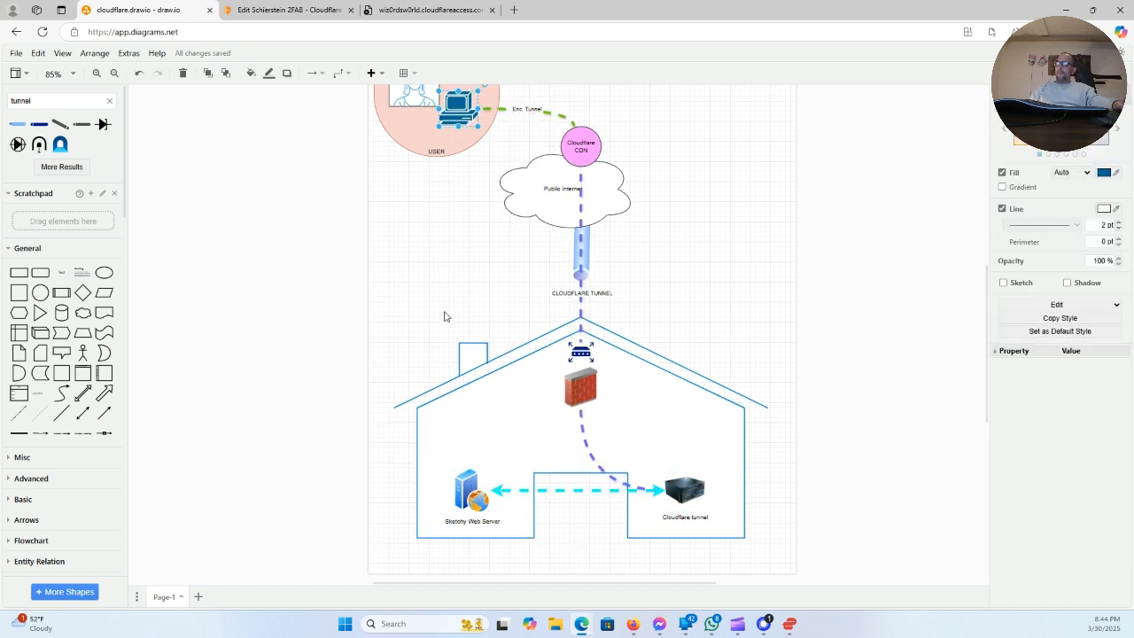
{"action": "scroll", "coordinate": [403, 202], "scroll_direction": "up", "scroll_amount": 2}
{"action": "scroll", "coordinate": [452, 337], "scroll_direction": "down", "scroll_amount": 1}
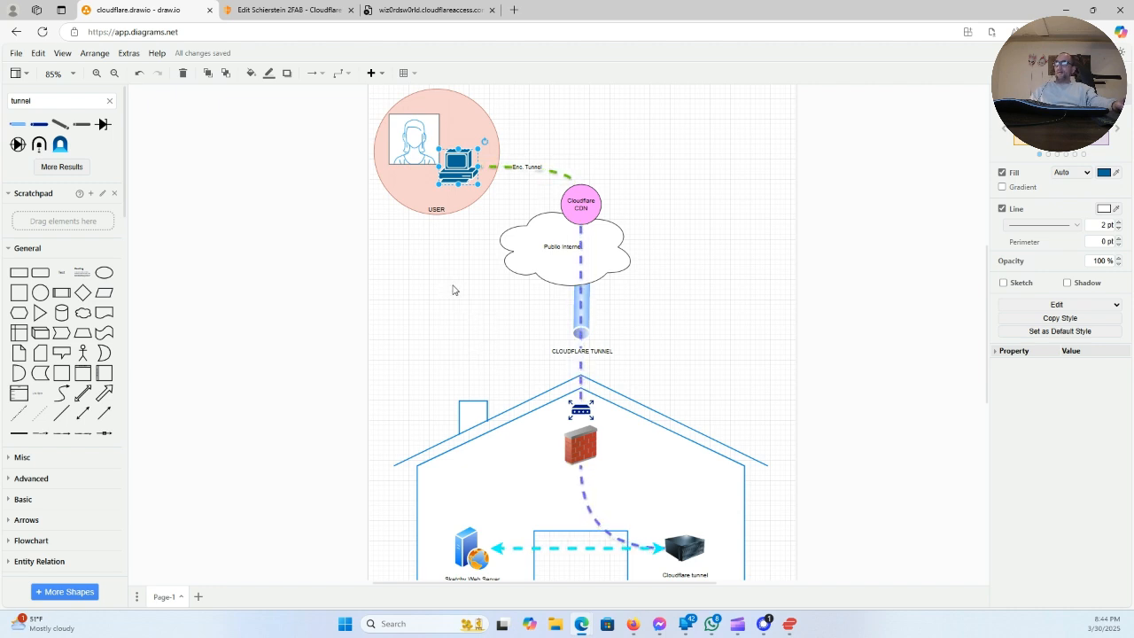
{"action": "scroll", "coordinate": [466, 301], "scroll_direction": "down", "scroll_amount": 1}
{"action": "left_click", "coordinate": [472, 486]}
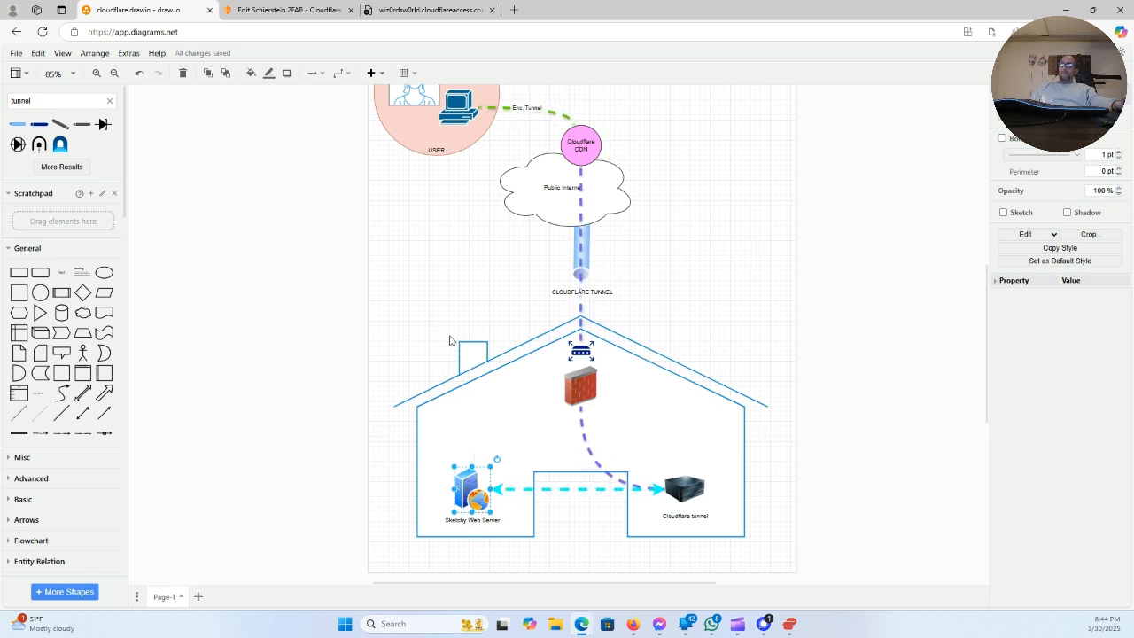
- Point out the house firewall, Cloudflare CDN circle and user's computer, then close the Cloudflare Access tab
{"action": "scroll", "coordinate": [419, 276], "scroll_direction": "up", "scroll_amount": 1}
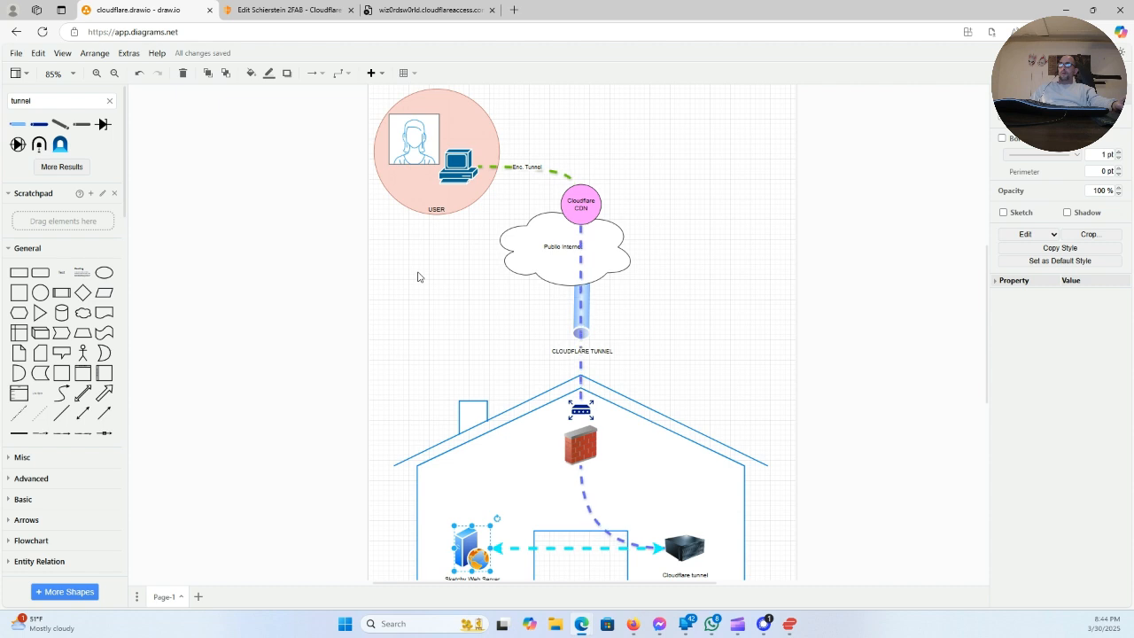
{"action": "scroll", "coordinate": [444, 352], "scroll_direction": "down", "scroll_amount": 2}
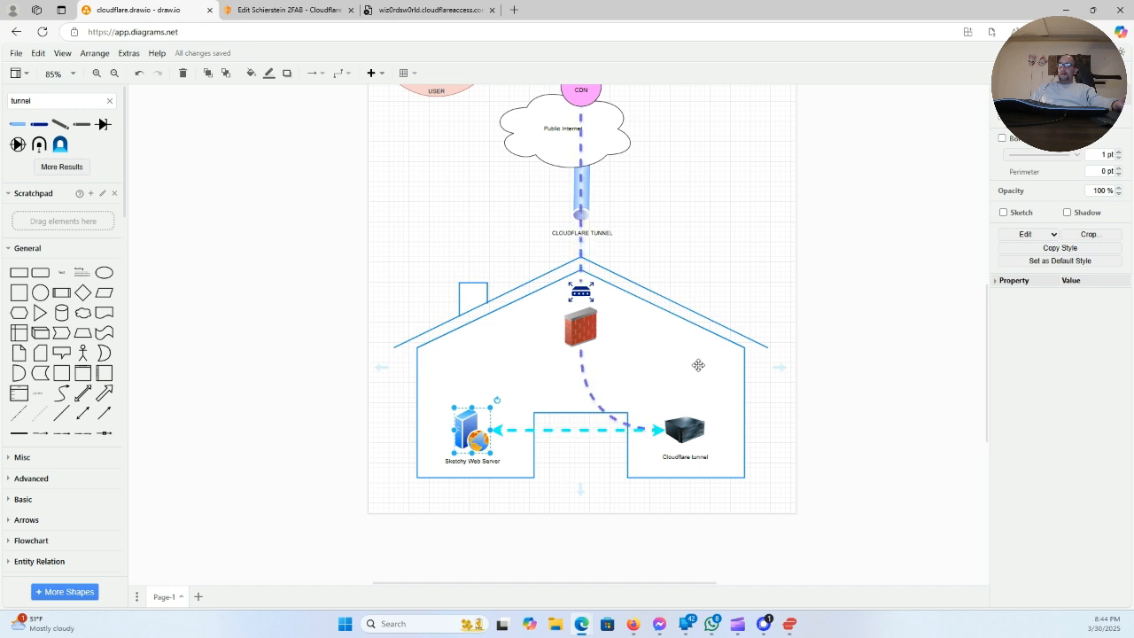
{"action": "left_click", "coordinate": [580, 328]}
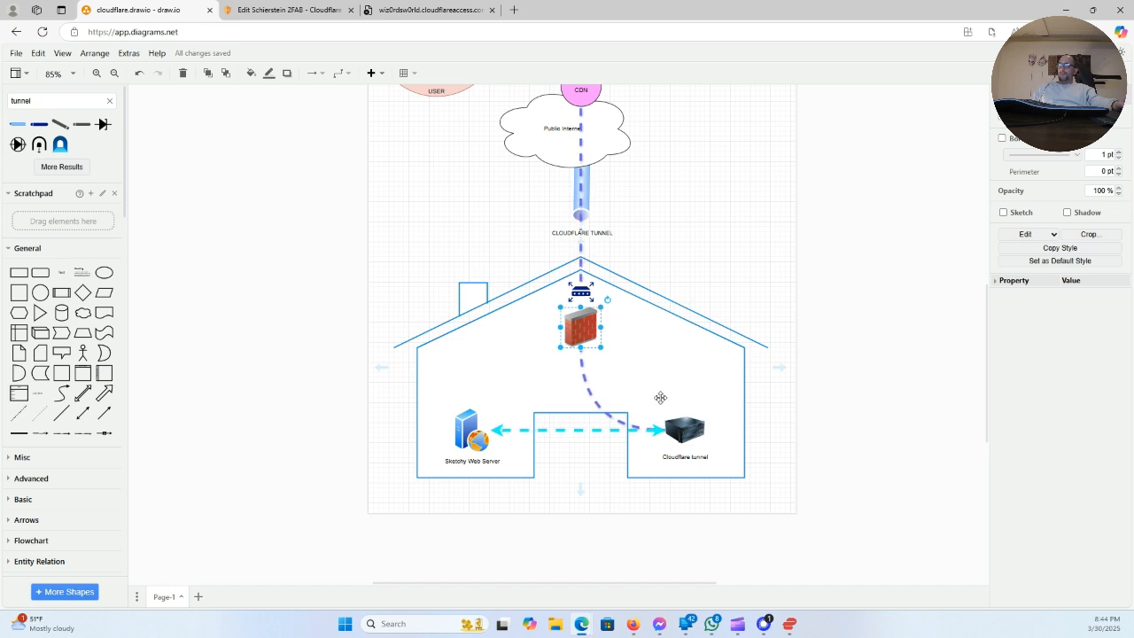
{"action": "scroll", "coordinate": [483, 367], "scroll_direction": "up", "scroll_amount": 3}
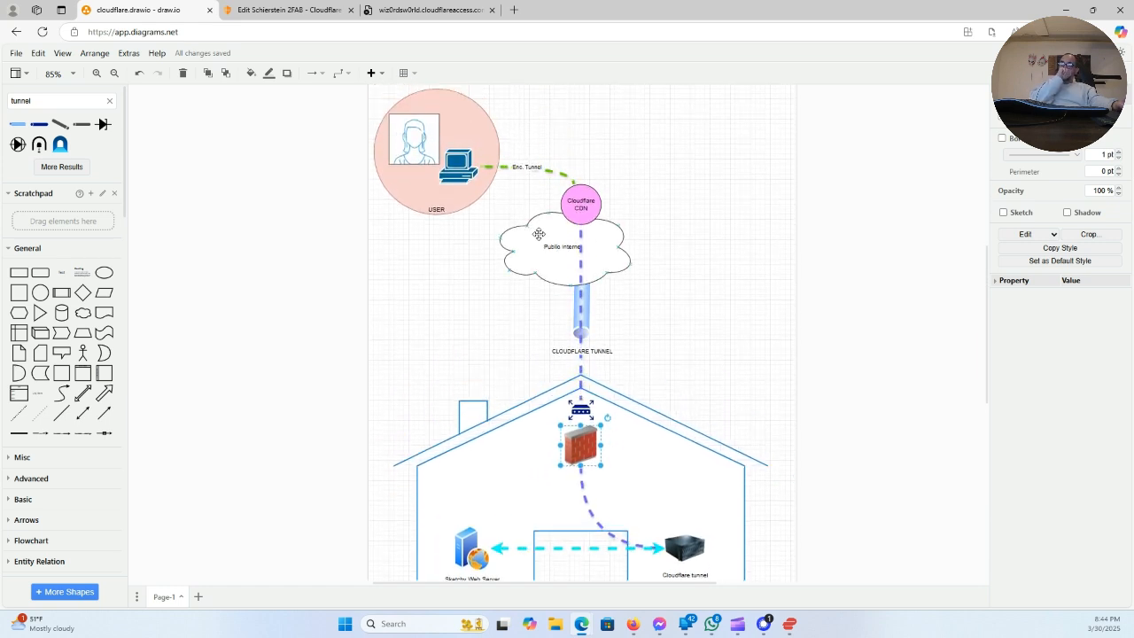
{"action": "left_click", "coordinate": [582, 217]}
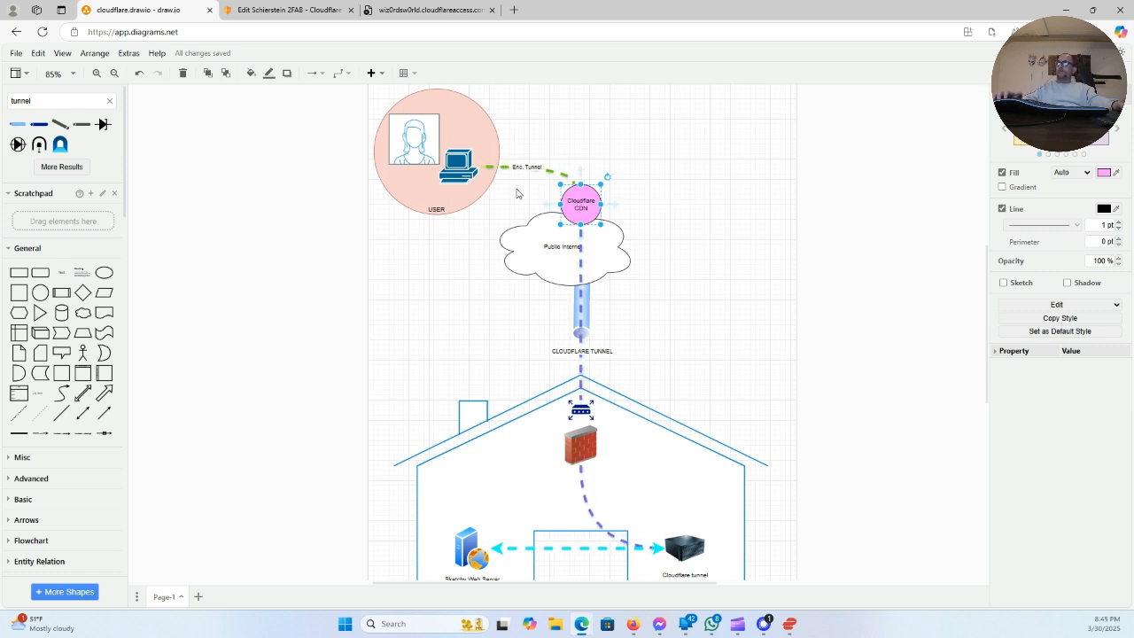
{"action": "left_click", "coordinate": [468, 168]}
{"action": "left_click", "coordinate": [469, 547]}
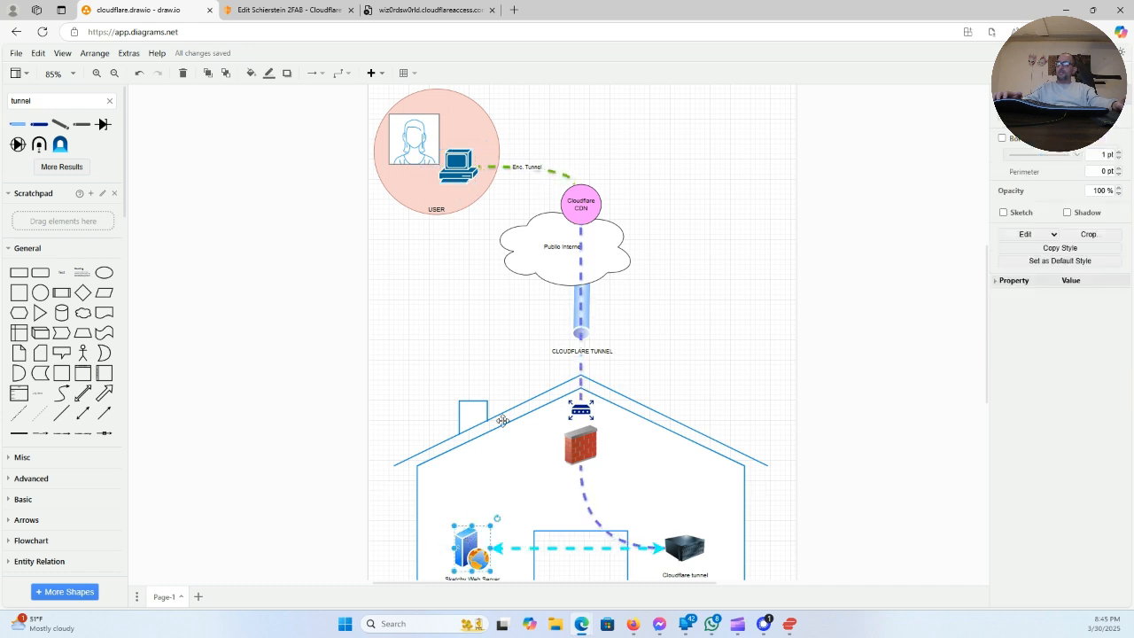
{"action": "left_click", "coordinate": [464, 170]}
{"action": "left_click", "coordinate": [579, 197]}
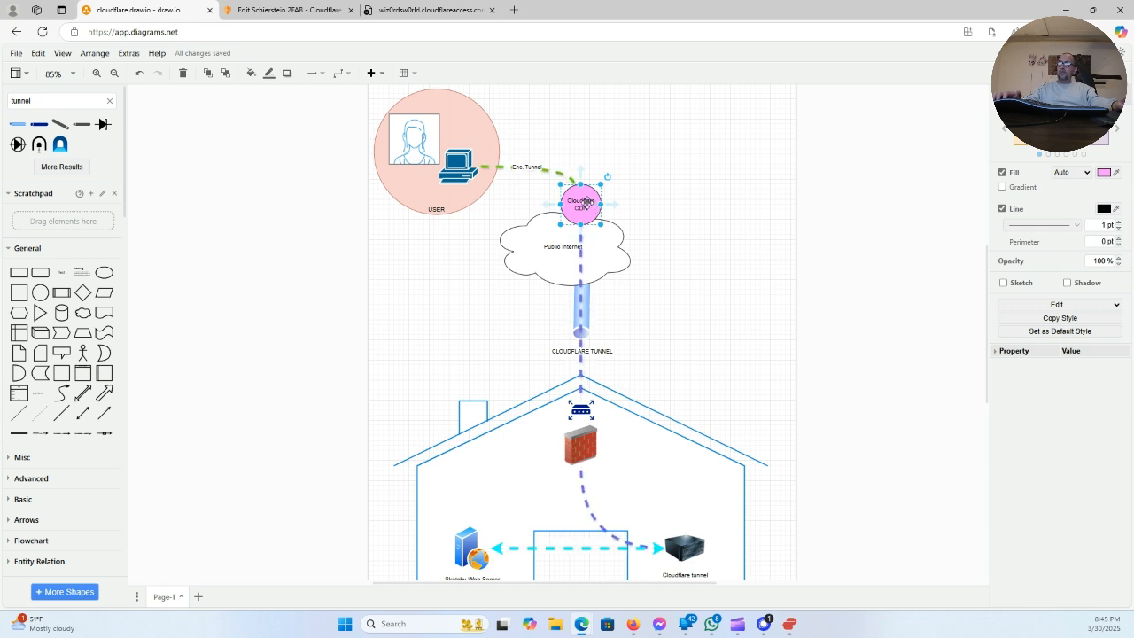
{"action": "left_click", "coordinate": [493, 10]}
- Open a new tab and load schierstein.wiz0rdsw0rld.com
{"action": "left_click", "coordinate": [374, 10]}
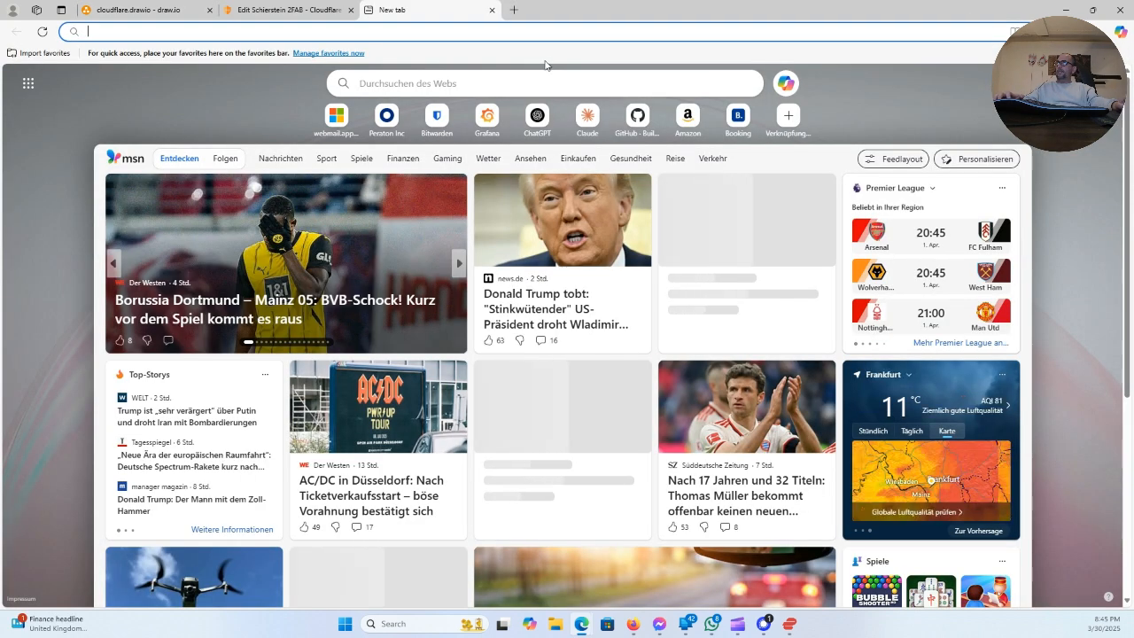
{"action": "type", "text": "schierstein.wiz0rdsw0rld.com"}
{"action": "key", "text": "Return"}
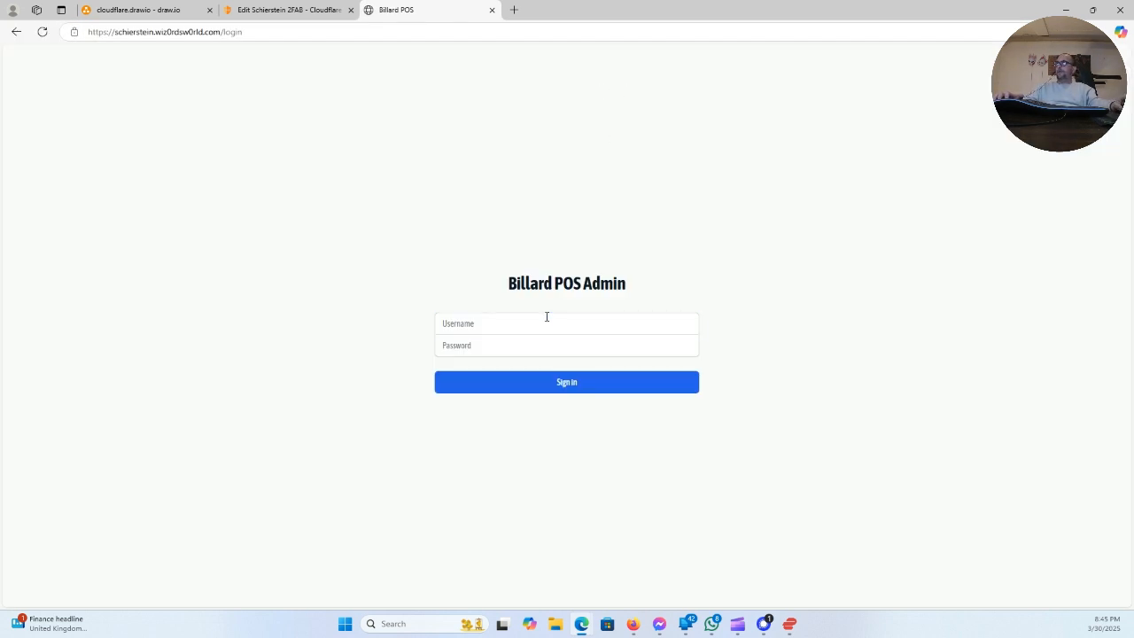
- Sign in to Billard POS as the bartender user with its password
{"action": "left_click", "coordinate": [546, 319]}
{"action": "left_click", "coordinate": [415, 243]}
{"action": "left_click", "coordinate": [515, 325]}
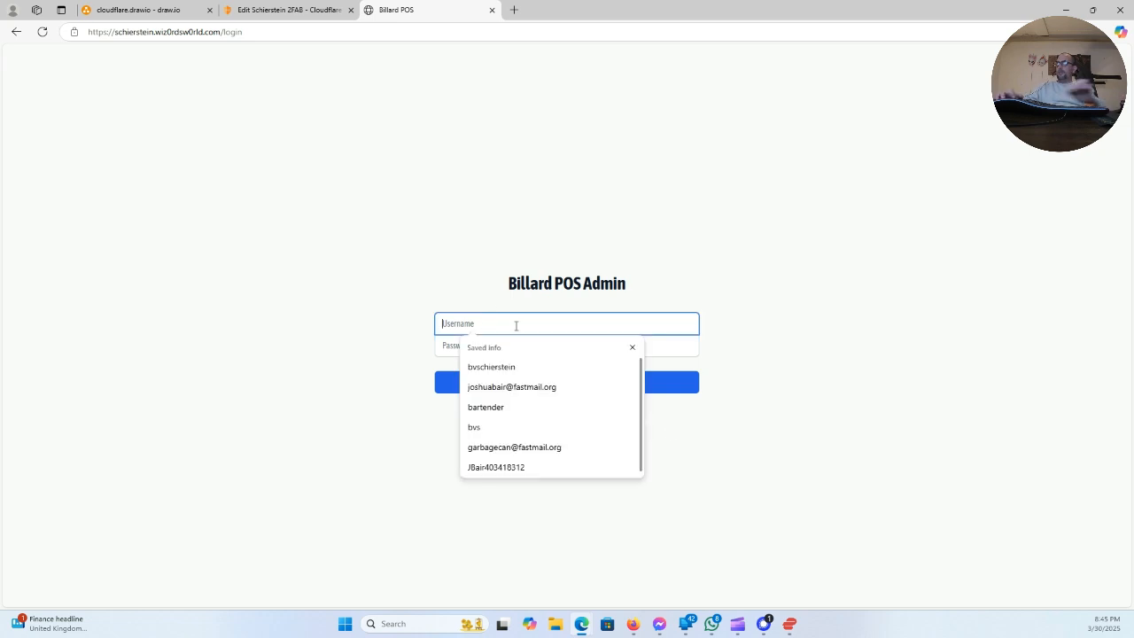
{"action": "type", "text": "bartender"}
{"action": "key", "text": "Tab"}
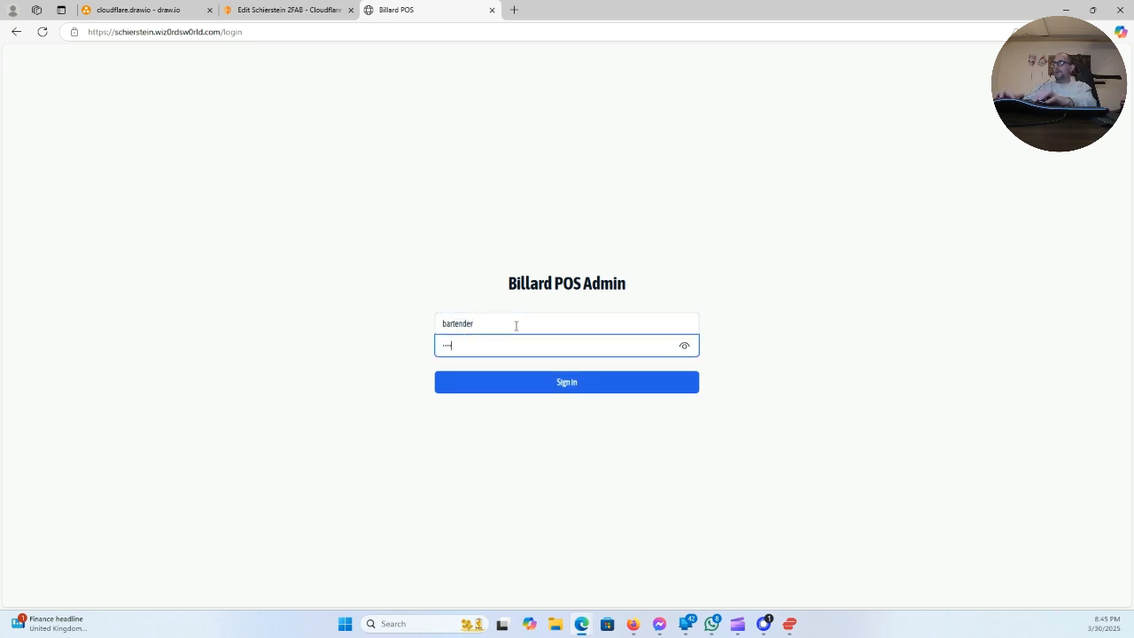
{"action": "key", "text": "Return"}
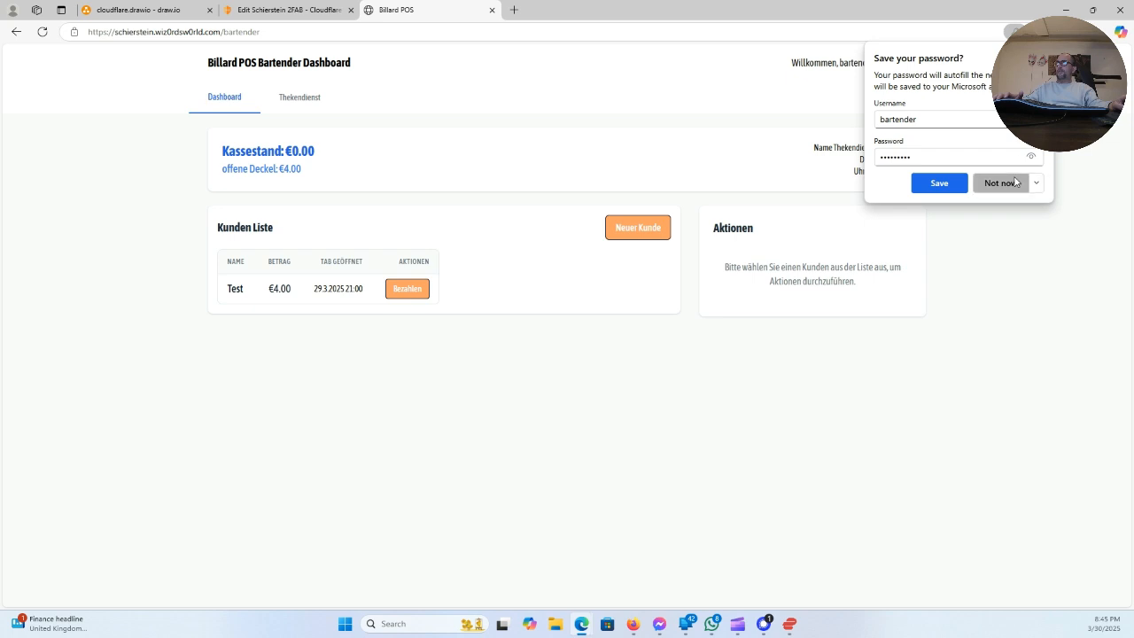
- Decline saving the password, reload Billard POS, and switch to the Edit Schierstein 2FAB tab
{"action": "left_click", "coordinate": [1038, 59]}
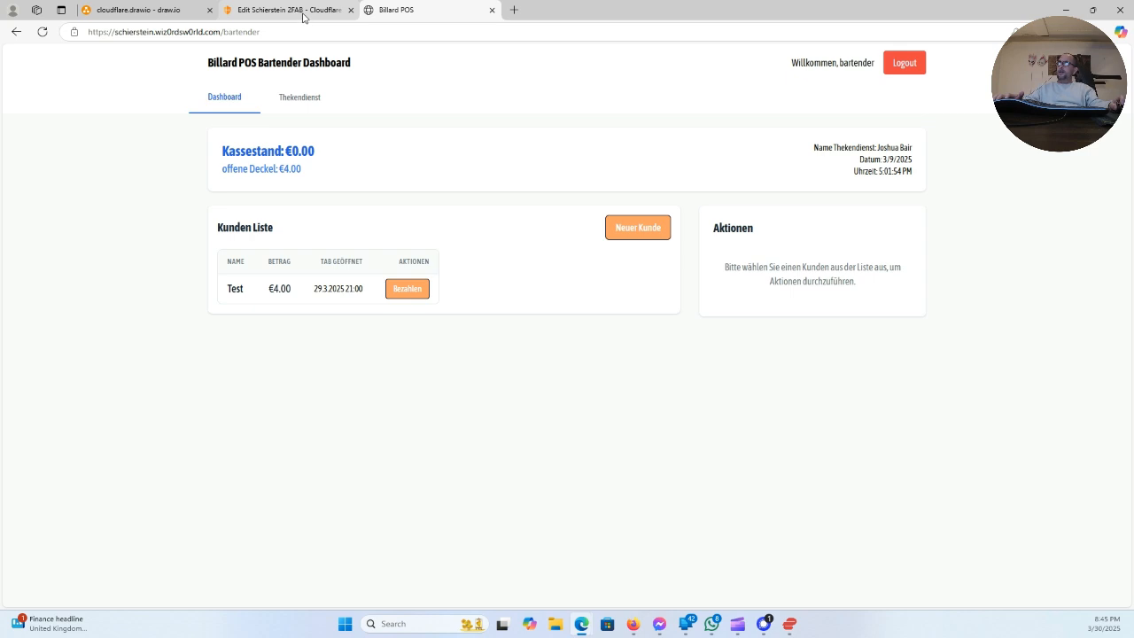
{"action": "left_click", "coordinate": [48, 34]}
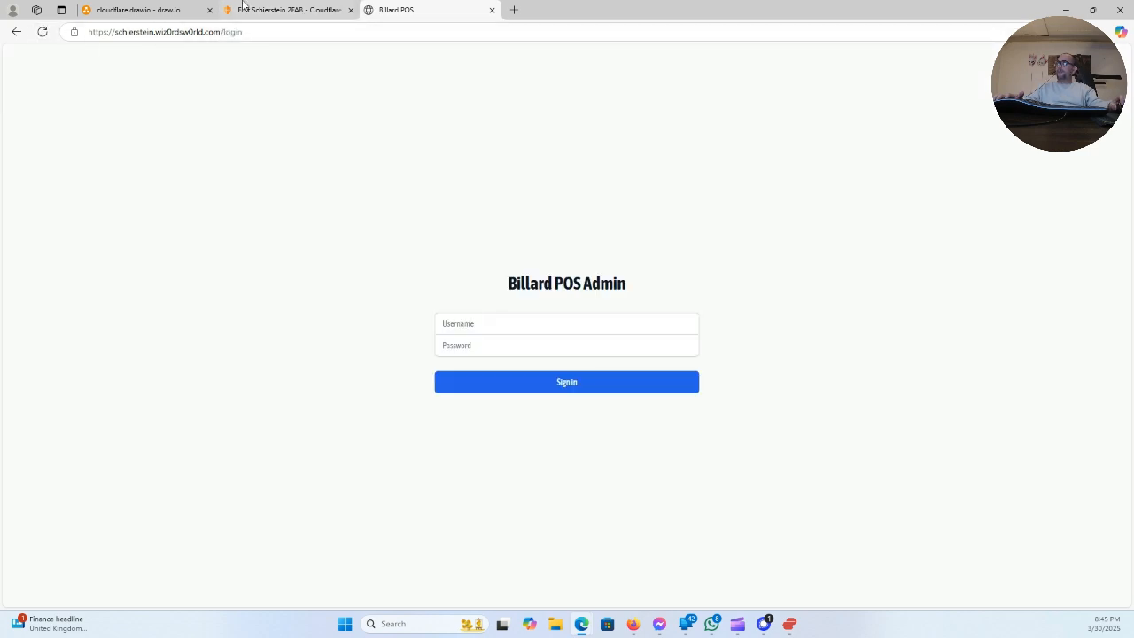
{"action": "left_click", "coordinate": [274, 13]}
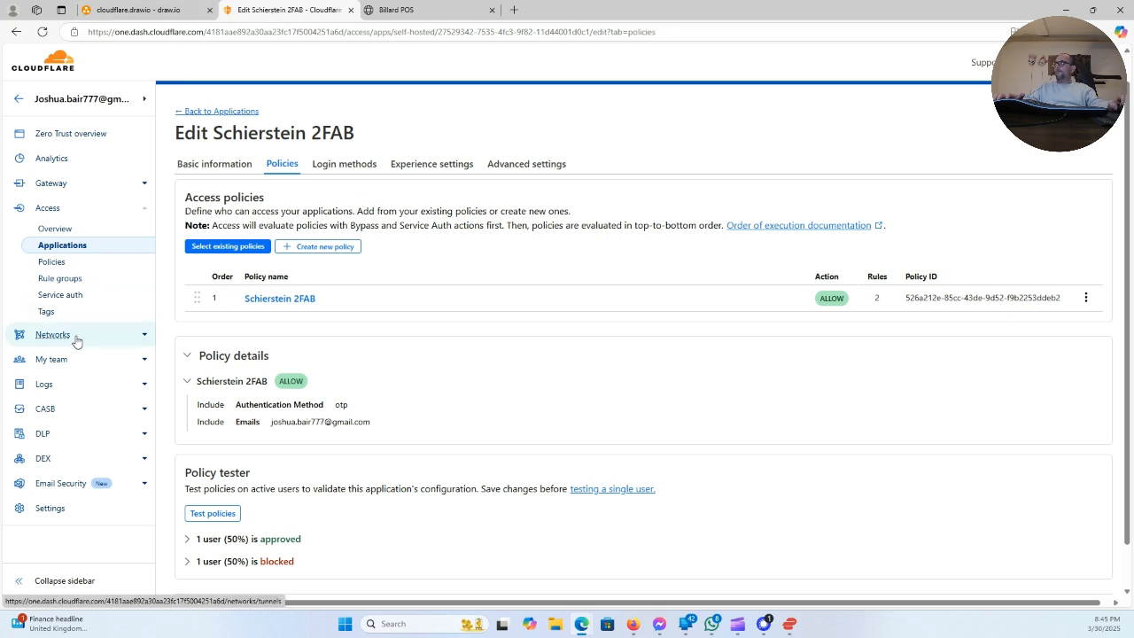
- Check the grafana tunnel's status and uptime under Networks > Tunnels, then go to the Access overview
{"action": "left_click", "coordinate": [132, 338]}
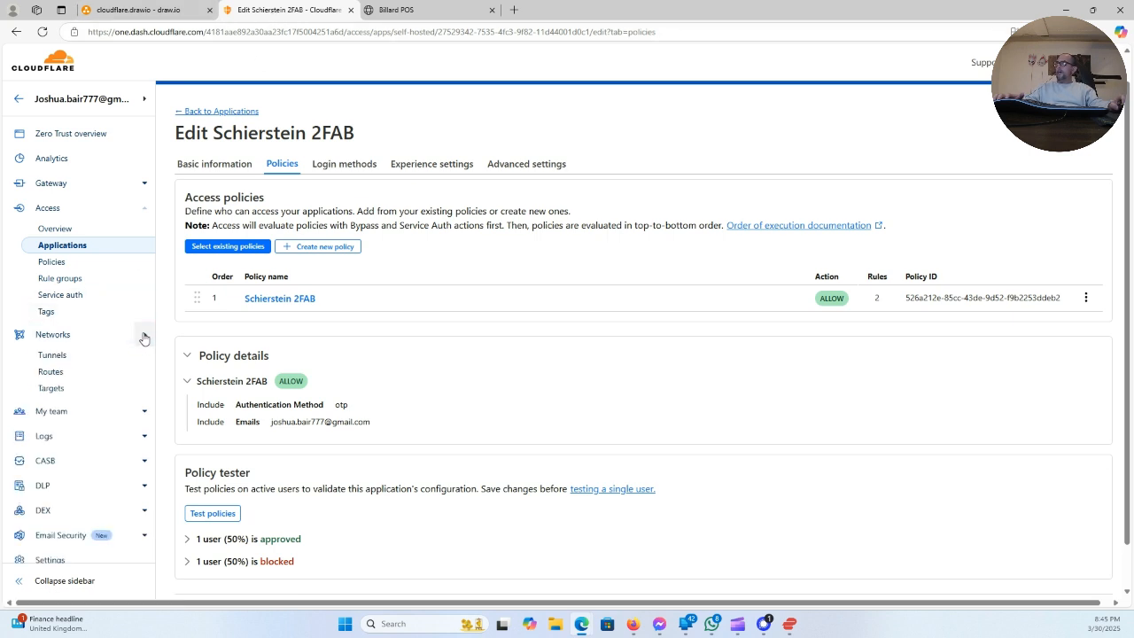
{"action": "left_click", "coordinate": [47, 356]}
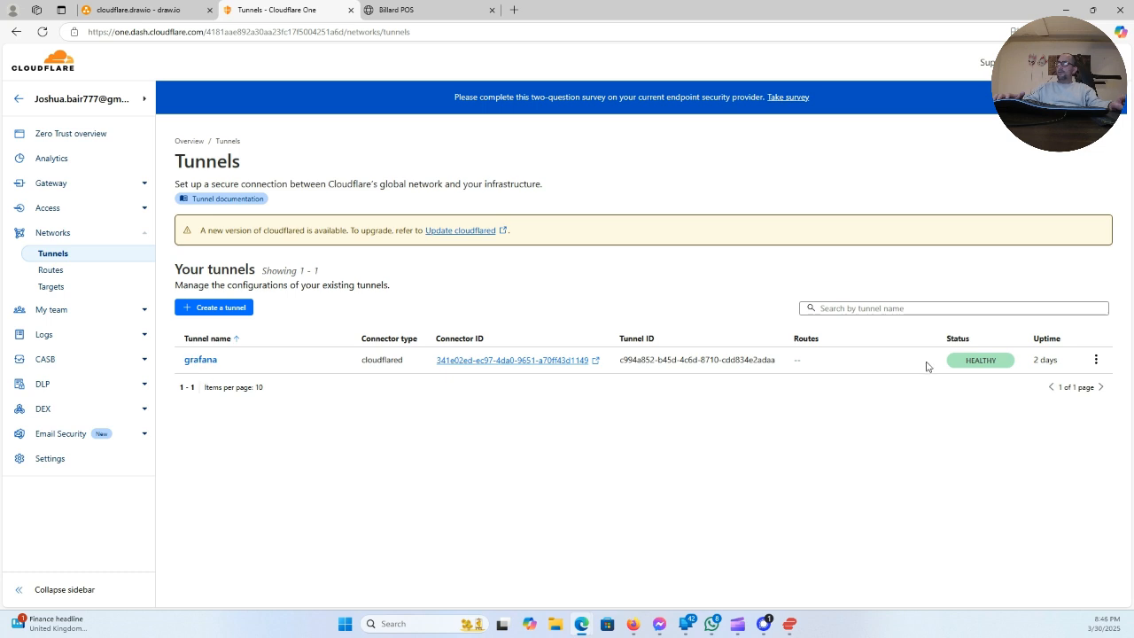
{"action": "mouse_move", "coordinate": [953, 363]}
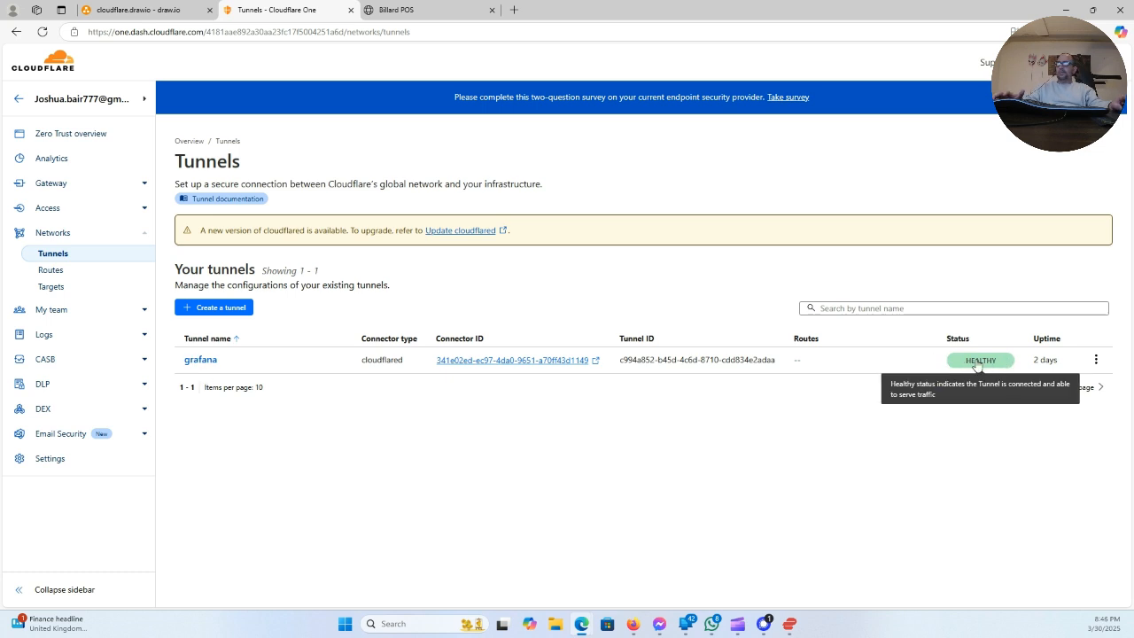
{"action": "left_click_drag", "start_coordinate": [1033, 361], "coordinate": [1060, 364]}
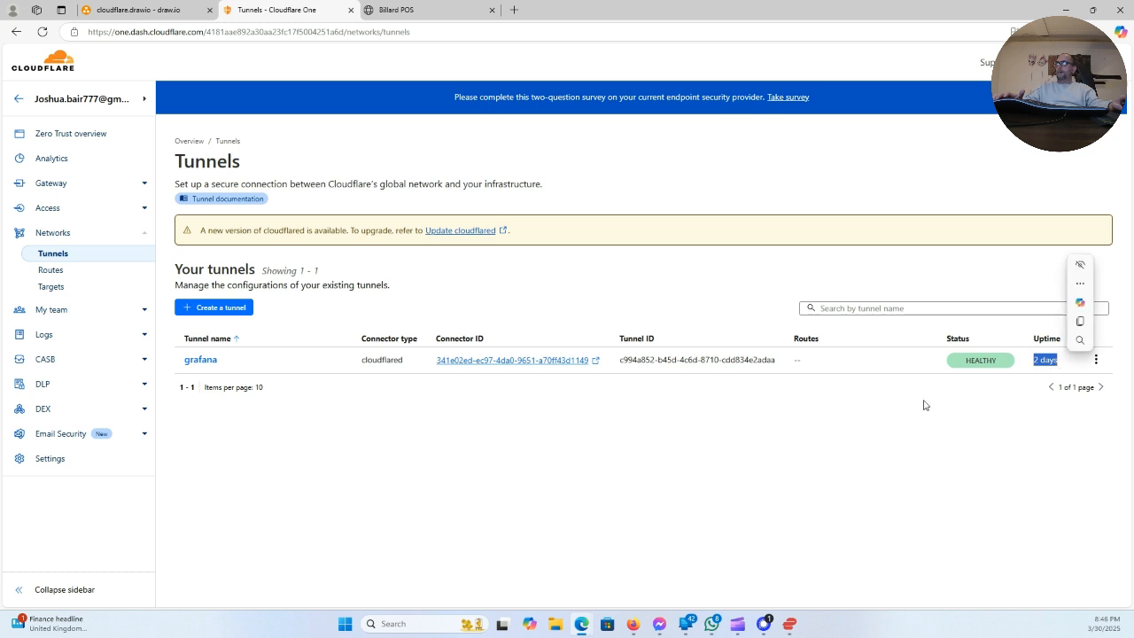
{"action": "left_click", "coordinate": [719, 445]}
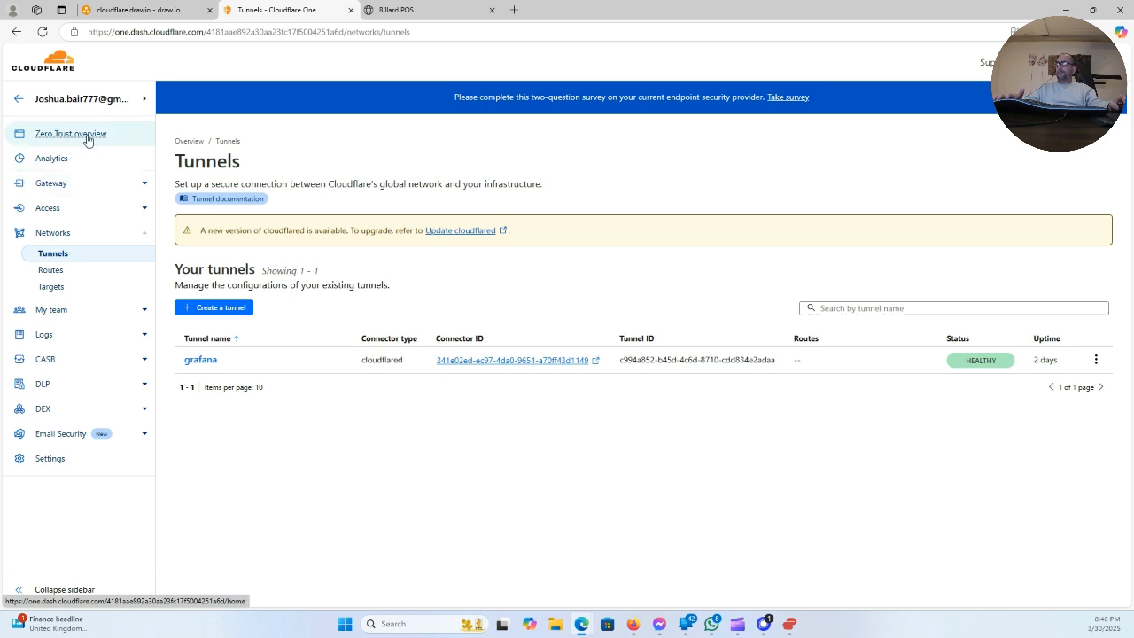
{"action": "left_click", "coordinate": [46, 210]}
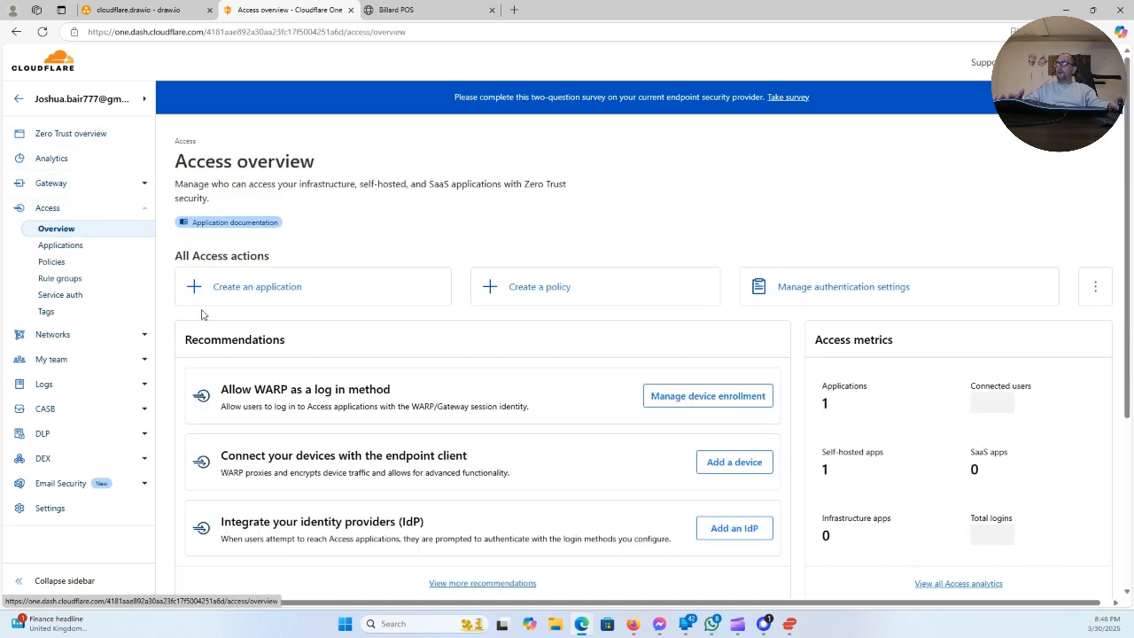
- Attempt to delete the Schierstein 2FAB policy from Access > Policies
{"action": "left_click", "coordinate": [52, 264]}
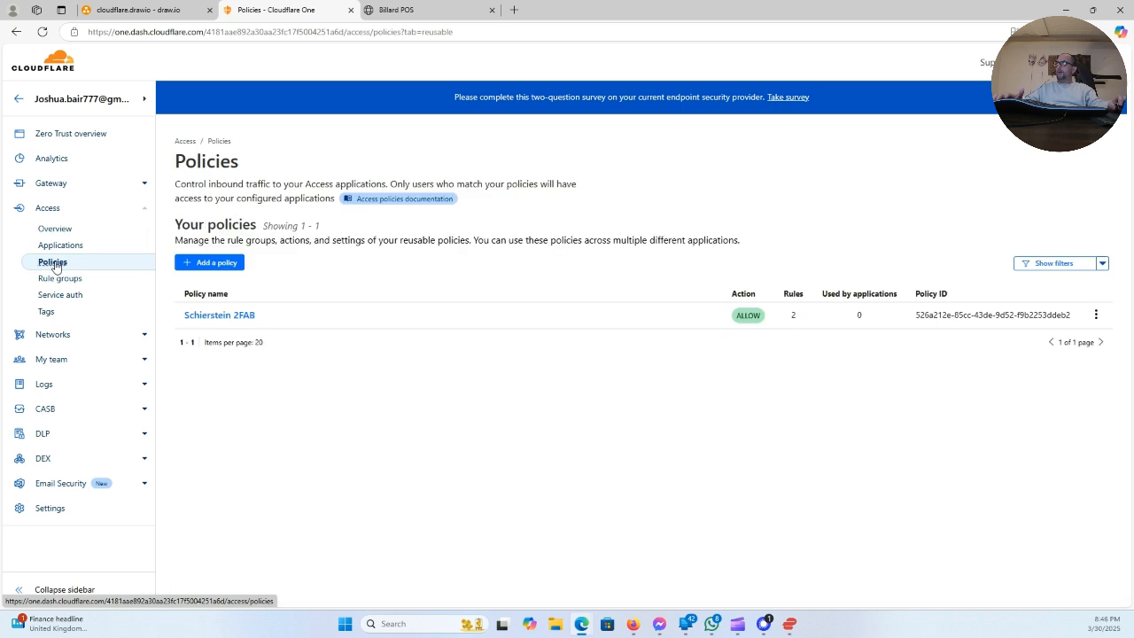
{"action": "left_click", "coordinate": [1097, 317]}
{"action": "left_click", "coordinate": [1069, 383]}
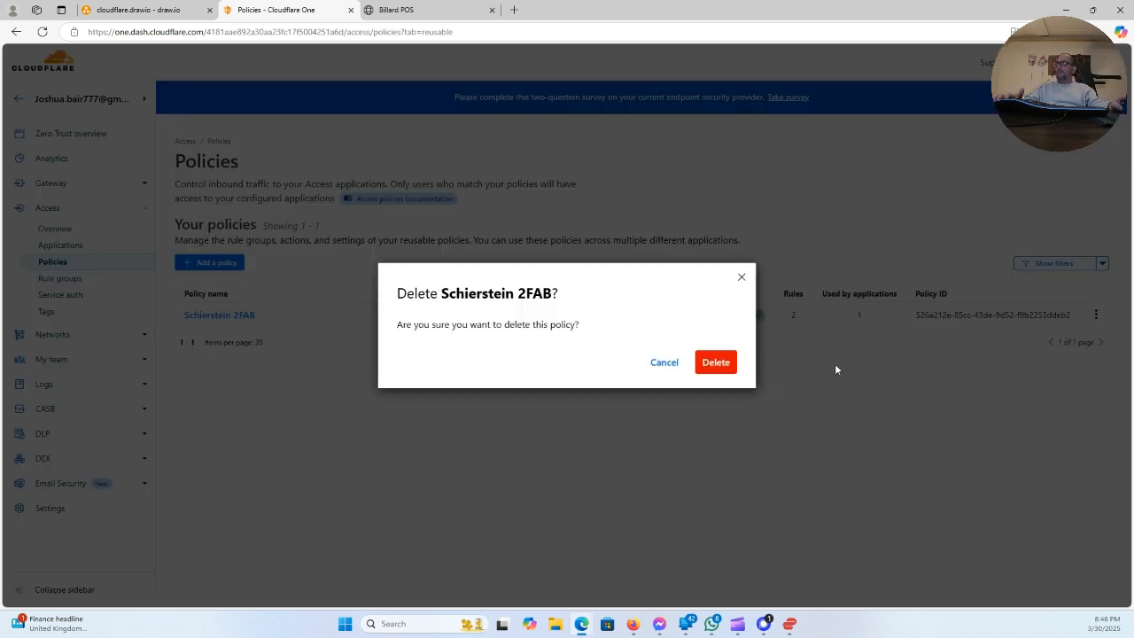
{"action": "left_click", "coordinate": [725, 363]}
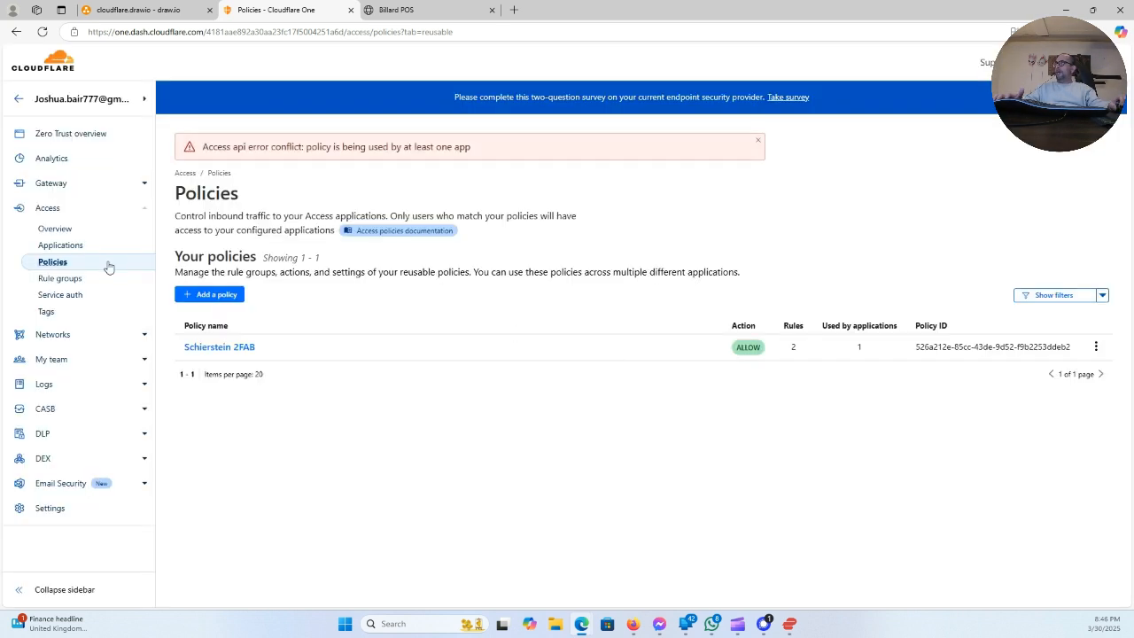
- Delete the Schierstein 2FAB self-hosted application from Access > Applications
{"action": "left_click", "coordinate": [62, 245]}
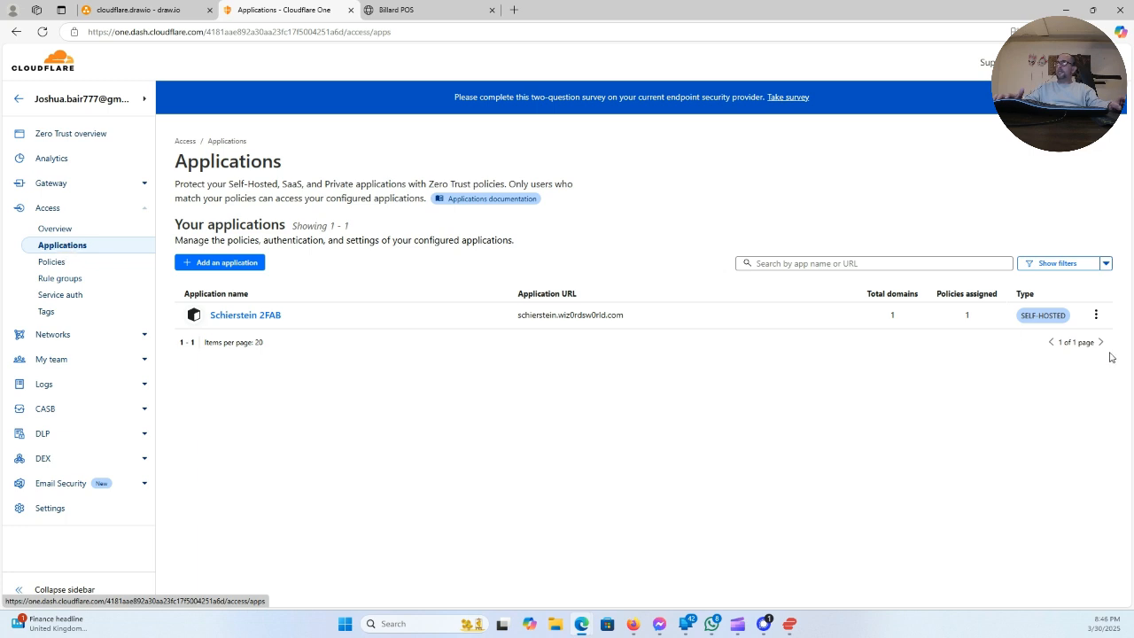
{"action": "left_click", "coordinate": [1096, 314]}
{"action": "left_click", "coordinate": [1067, 358]}
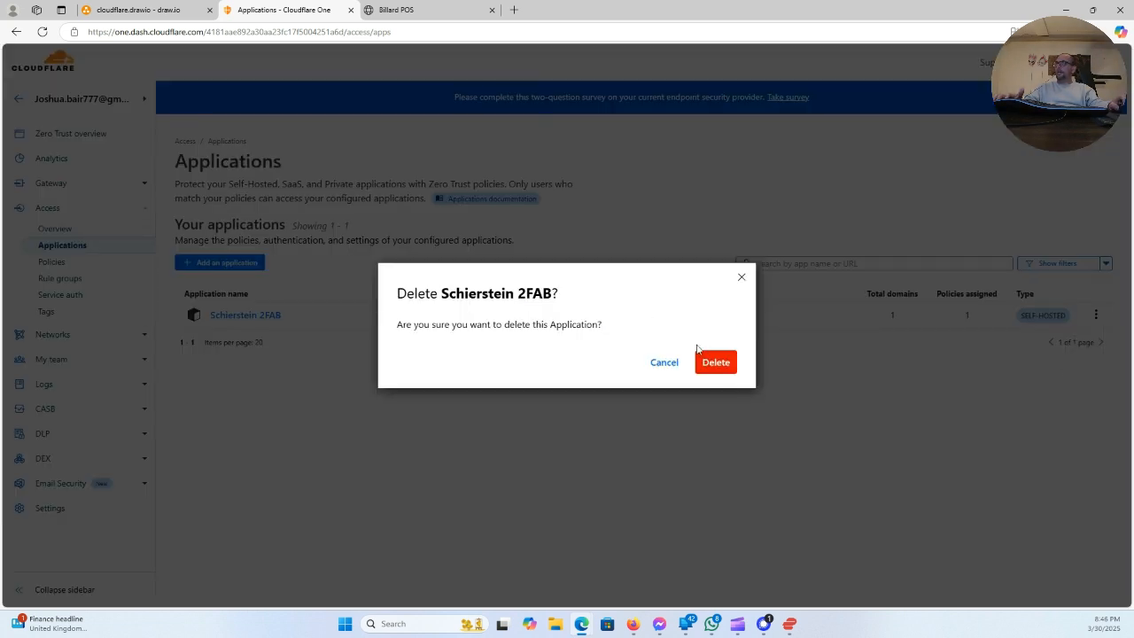
{"action": "left_click", "coordinate": [709, 360]}
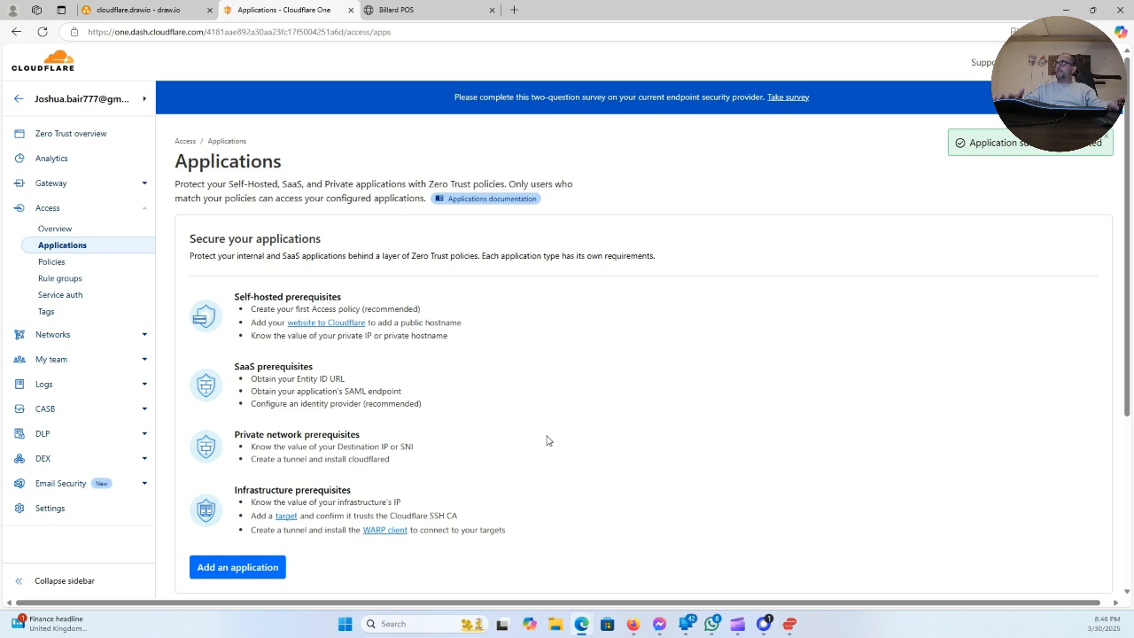
{"action": "scroll", "coordinate": [421, 453], "scroll_direction": "down", "scroll_amount": 2}
{"action": "scroll", "coordinate": [373, 457], "scroll_direction": "down", "scroll_amount": 2}
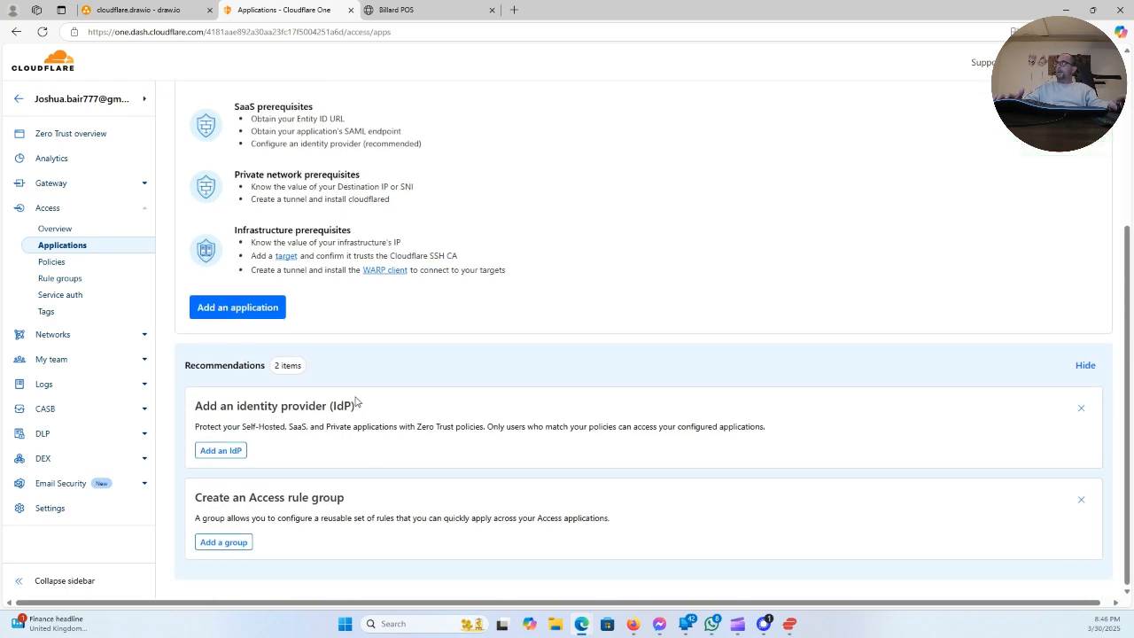
{"action": "scroll", "coordinate": [358, 331], "scroll_direction": "up", "scroll_amount": 2}
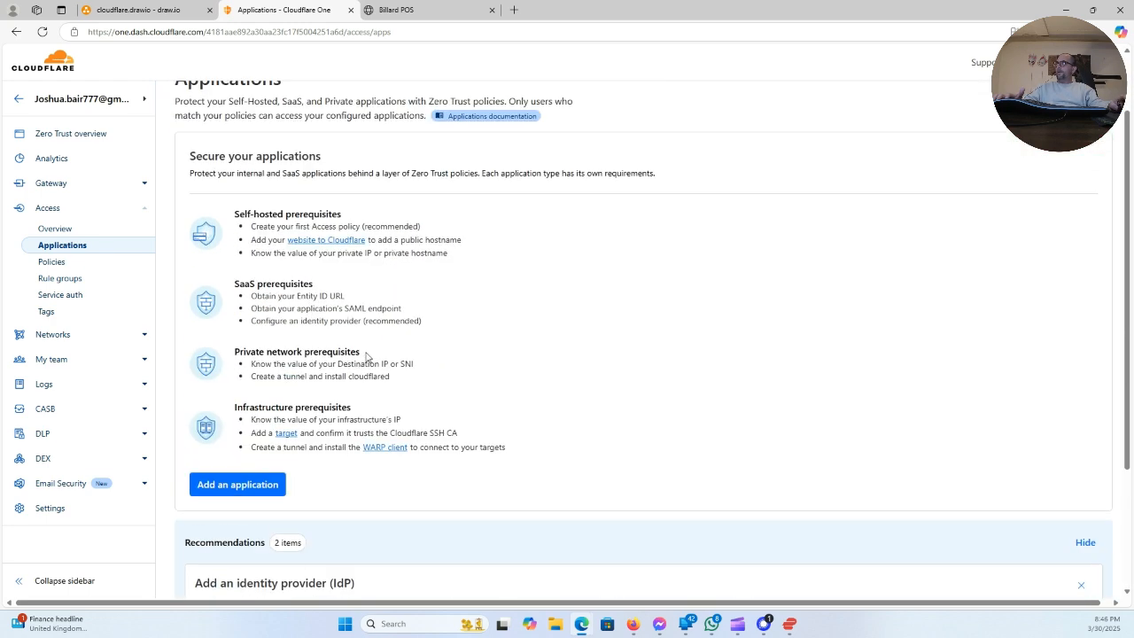
- Delete the now-unused Schierstein 2FAB policy
{"action": "left_click", "coordinate": [51, 263]}
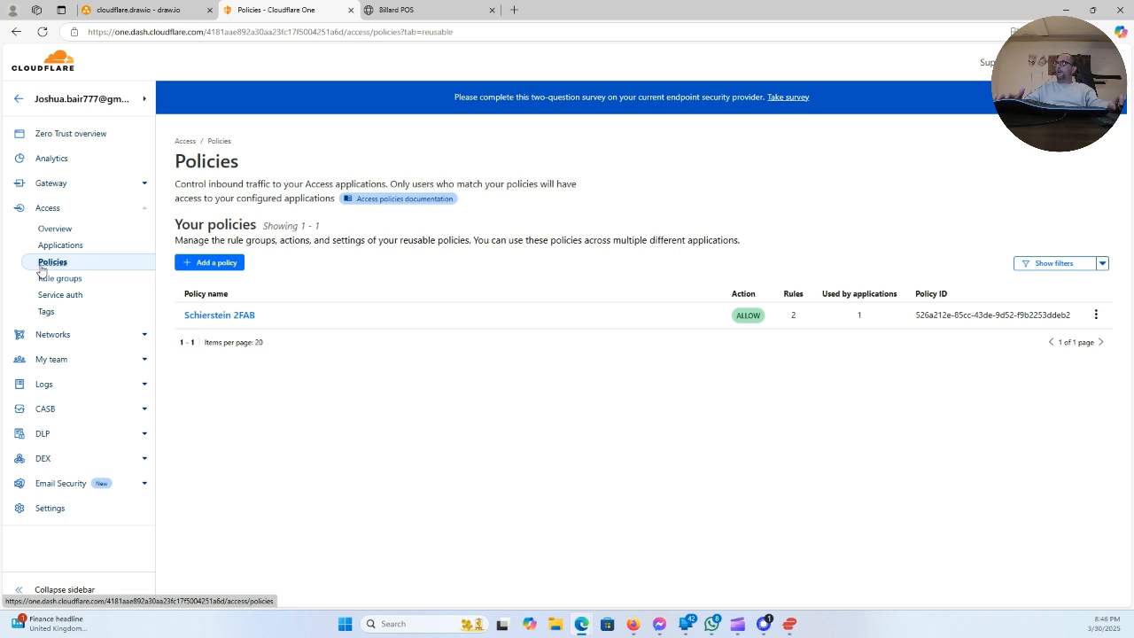
{"action": "left_click", "coordinate": [1097, 315]}
{"action": "left_click", "coordinate": [1067, 382]}
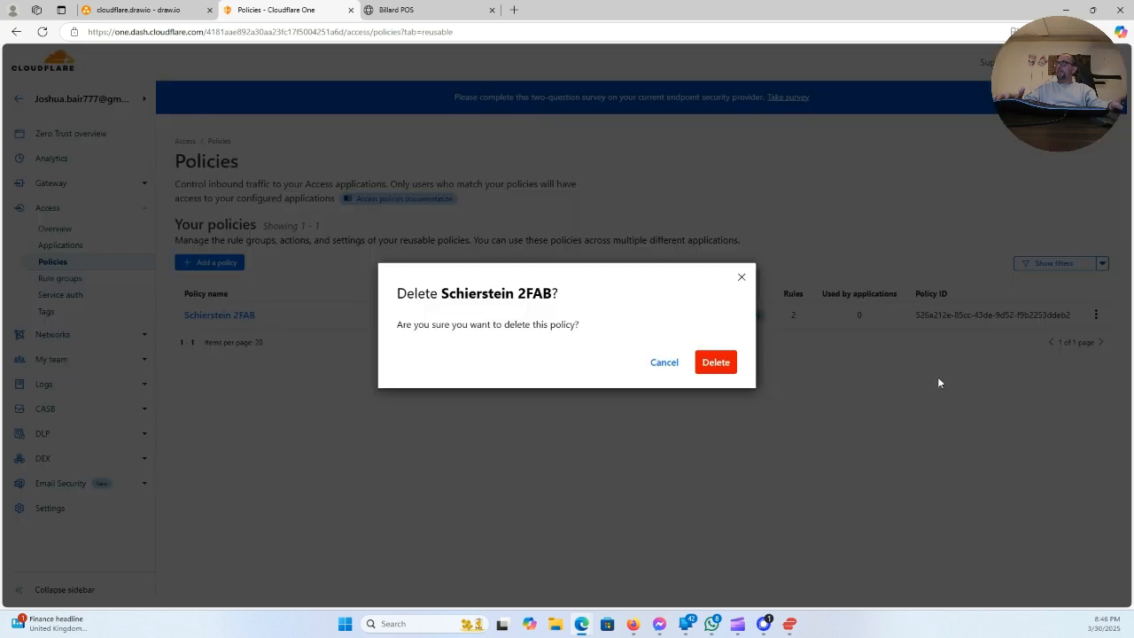
{"action": "left_click", "coordinate": [709, 363]}
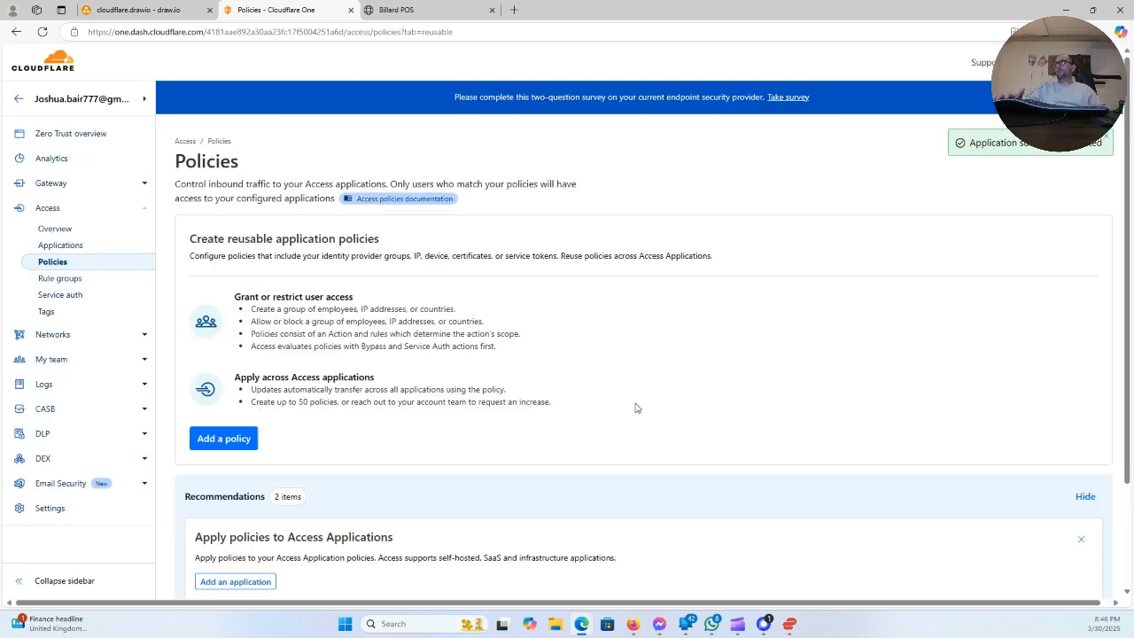
{"action": "scroll", "coordinate": [552, 355], "scroll_direction": "down", "scroll_amount": 2}
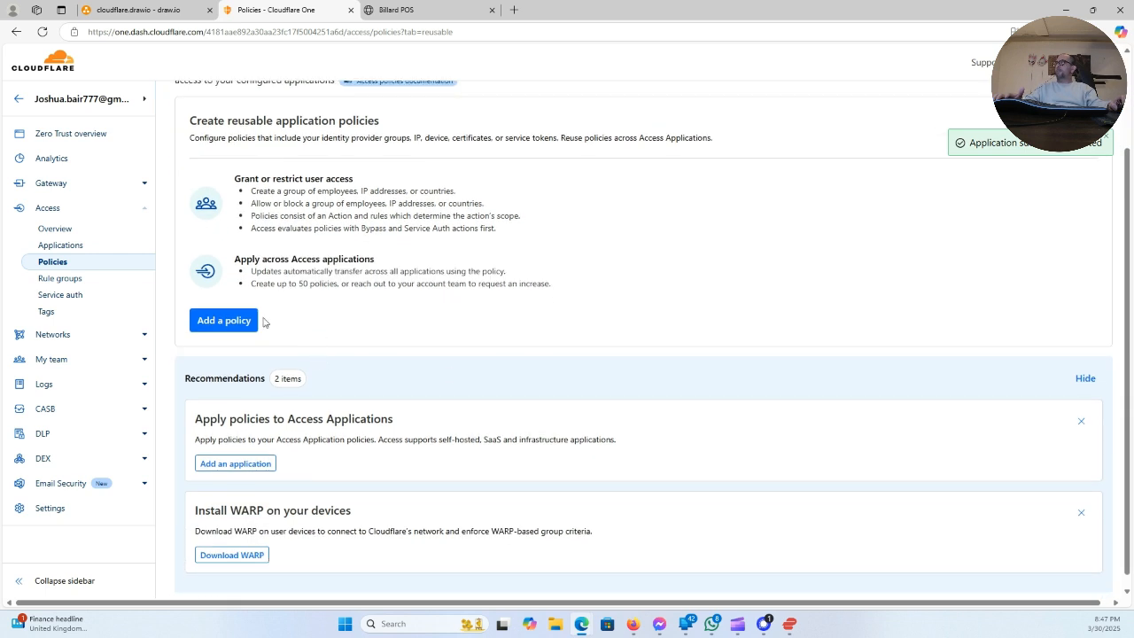
- Add a new access policy named Schierstein 2FA-C
{"action": "left_click", "coordinate": [243, 321]}
{"action": "left_click", "coordinate": [297, 292]}
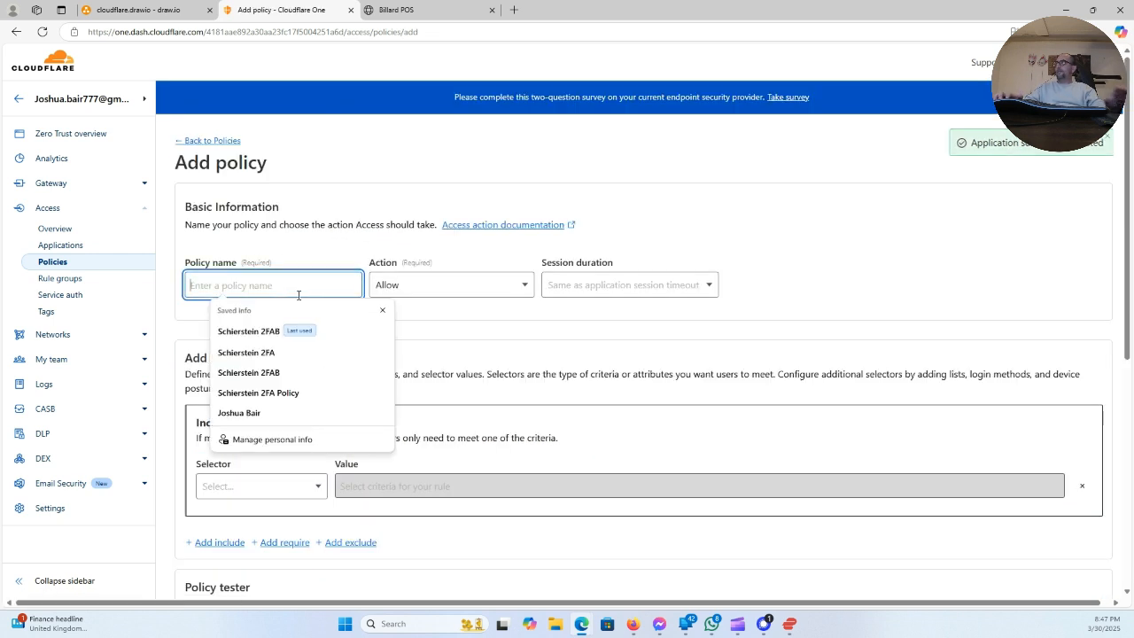
{"action": "type", "text": "Schierstein"}
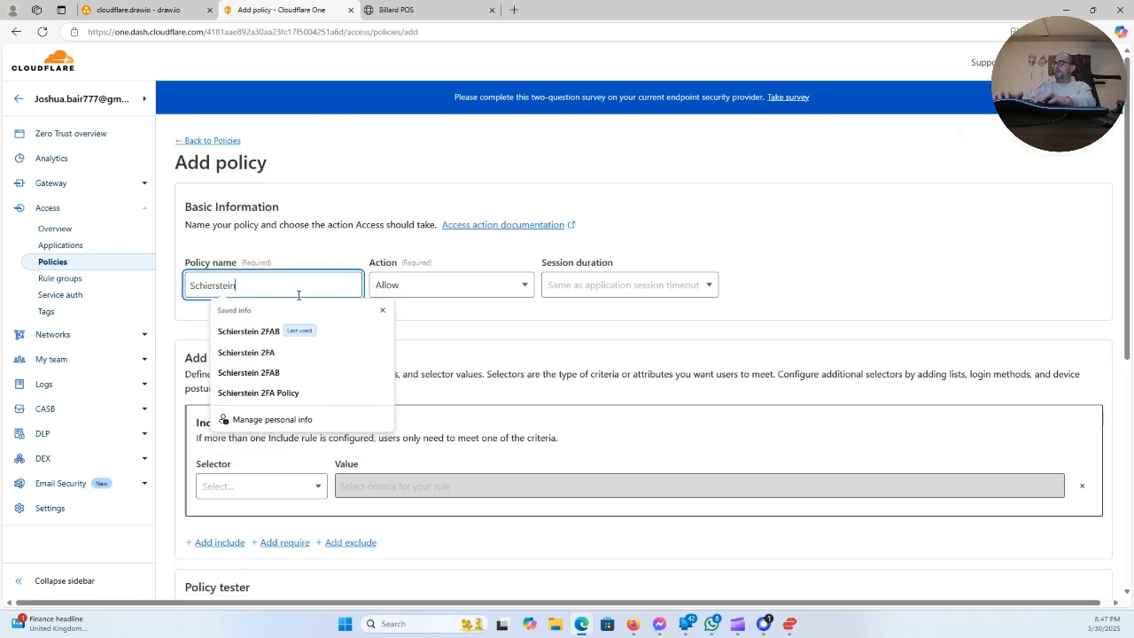
{"action": "type", "text": " 2FA-C"}
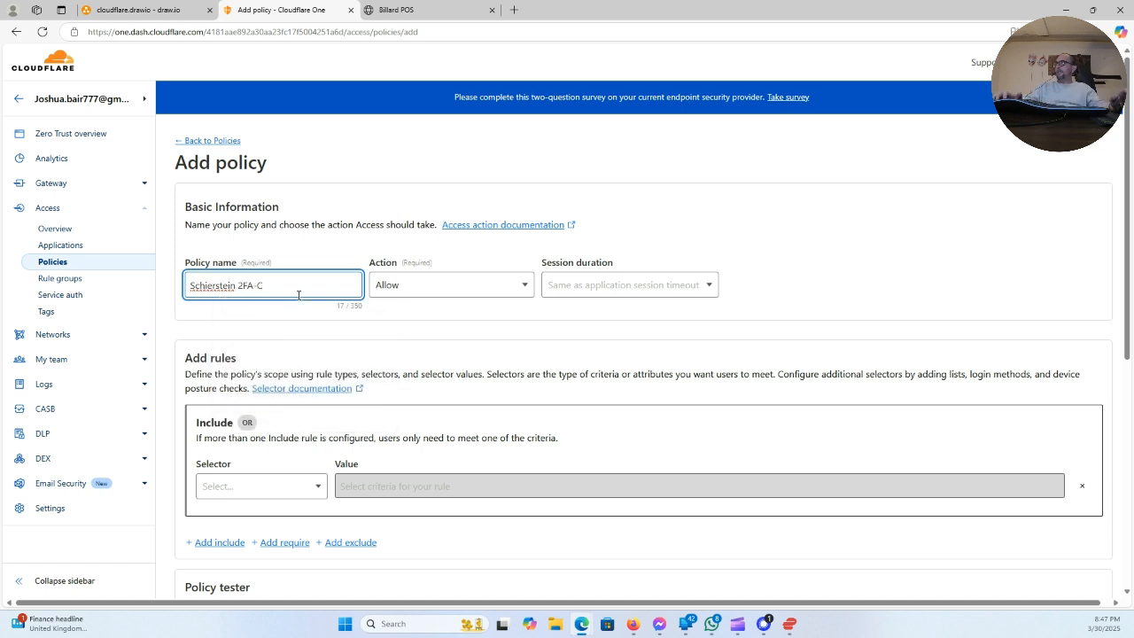
- Set the policy's session duration to 1 month
{"action": "left_click", "coordinate": [565, 285]}
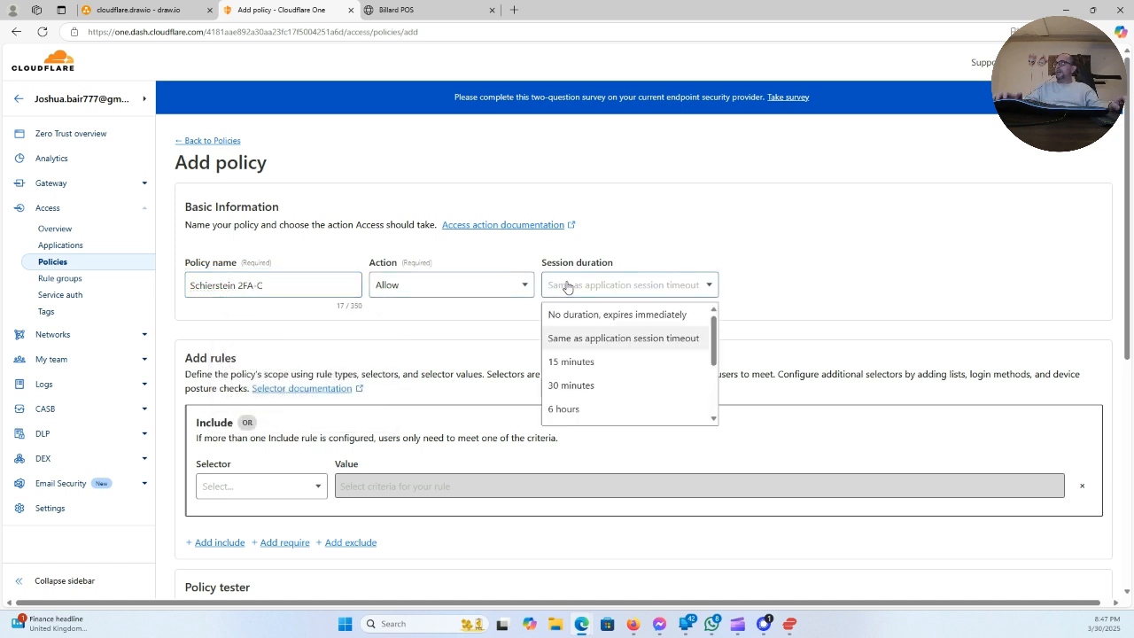
{"action": "scroll", "coordinate": [608, 367], "scroll_direction": "down", "scroll_amount": 2}
{"action": "scroll", "coordinate": [612, 359], "scroll_direction": "up", "scroll_amount": 2}
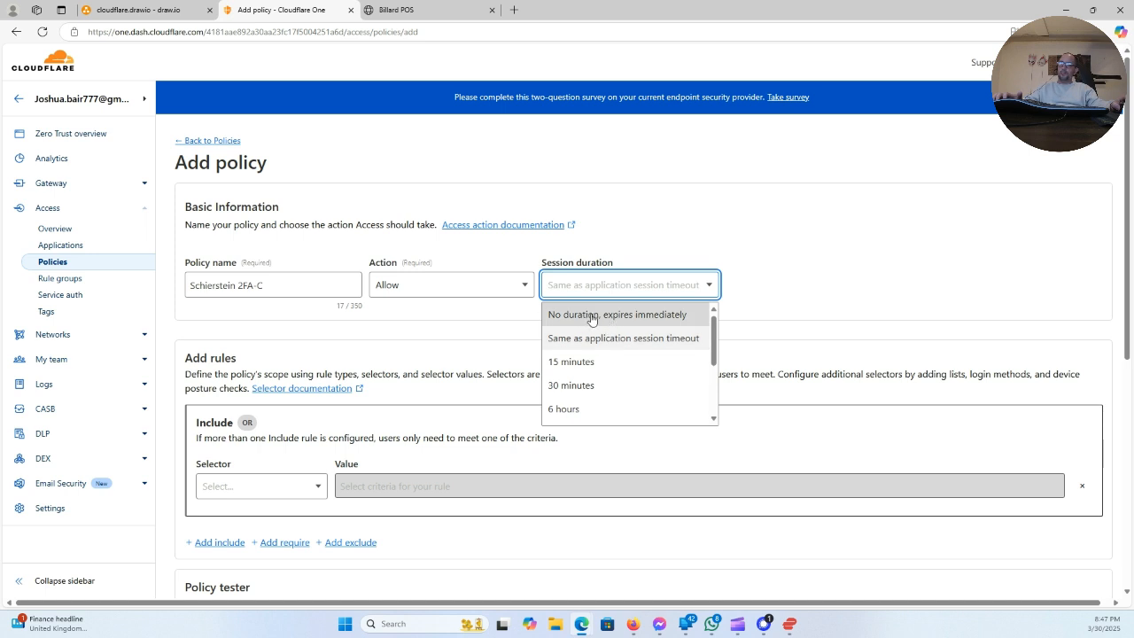
{"action": "scroll", "coordinate": [635, 327], "scroll_direction": "down", "scroll_amount": 2}
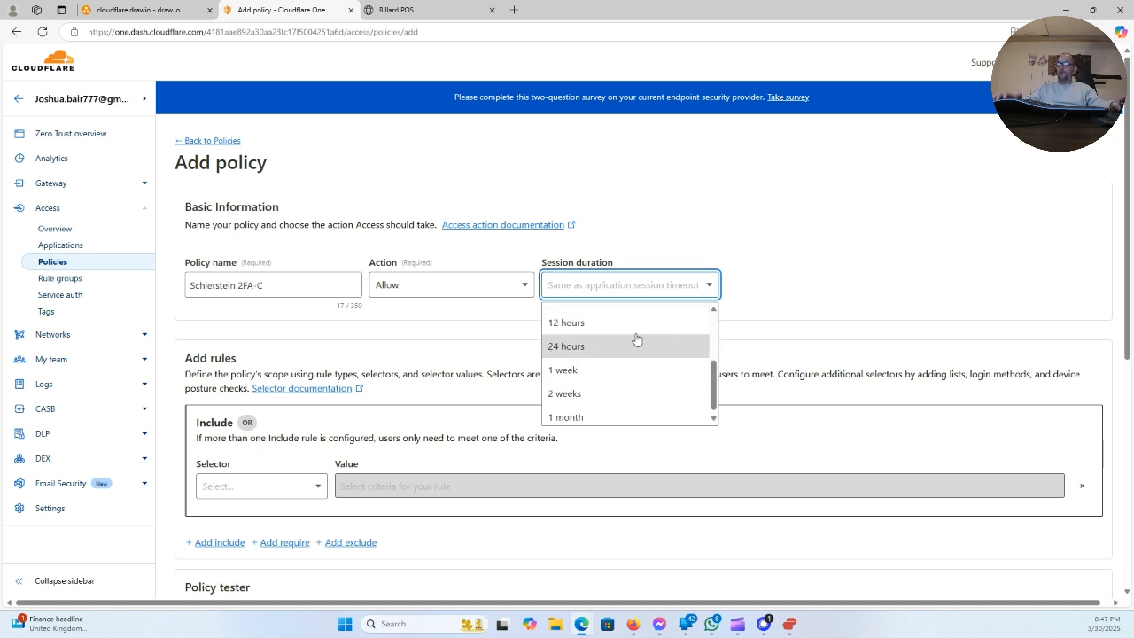
{"action": "scroll", "coordinate": [632, 337], "scroll_direction": "up", "scroll_amount": 2}
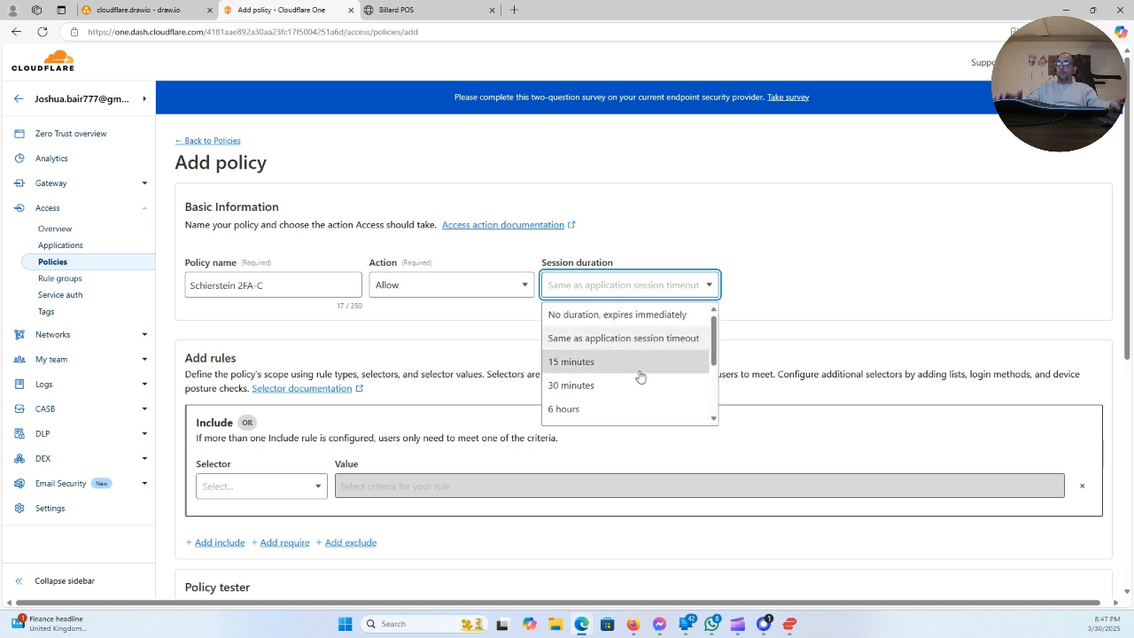
{"action": "scroll", "coordinate": [640, 375], "scroll_direction": "down", "scroll_amount": 2}
{"action": "scroll", "coordinate": [577, 396], "scroll_direction": "up", "scroll_amount": 2}
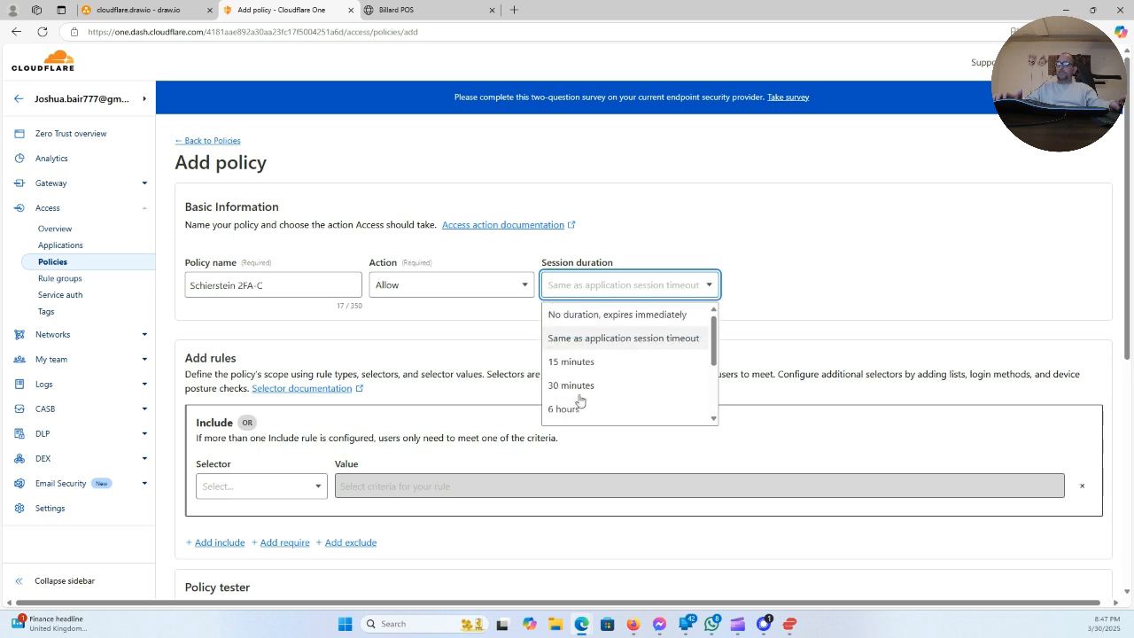
{"action": "scroll", "coordinate": [578, 398], "scroll_direction": "down", "scroll_amount": 2}
{"action": "left_click", "coordinate": [579, 415]}
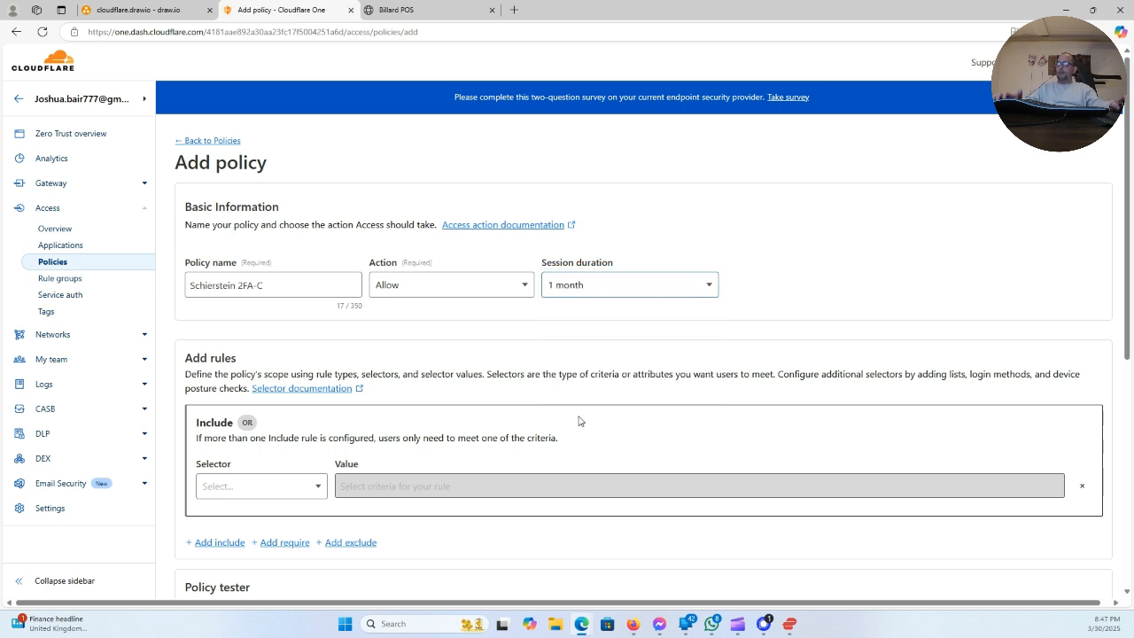
{"action": "scroll", "coordinate": [538, 350], "scroll_direction": "down", "scroll_amount": 2}
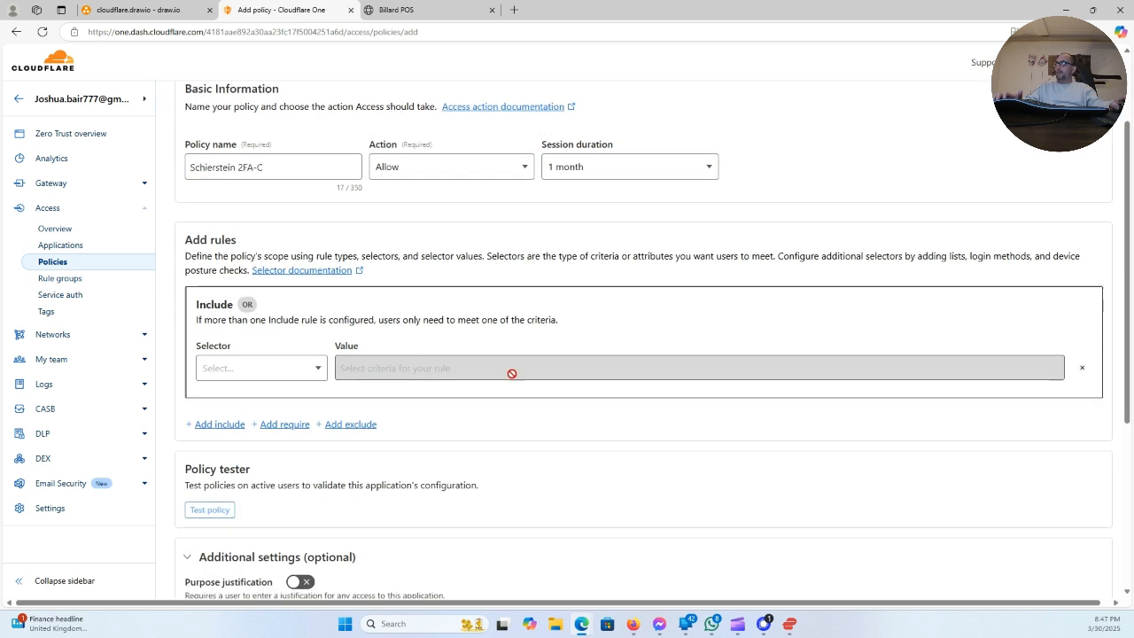
{"action": "left_click", "coordinate": [277, 375]}
- Add an Include rule requiring the Authentication Method otp - one-time password
{"action": "left_click", "coordinate": [278, 423]}
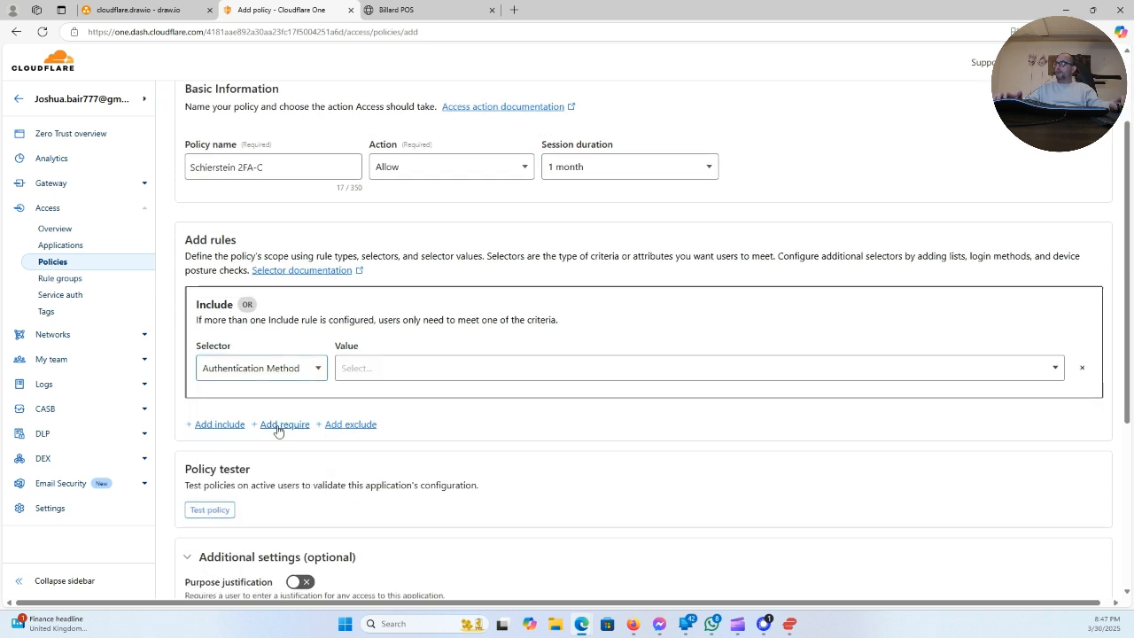
{"action": "left_click", "coordinate": [375, 370]}
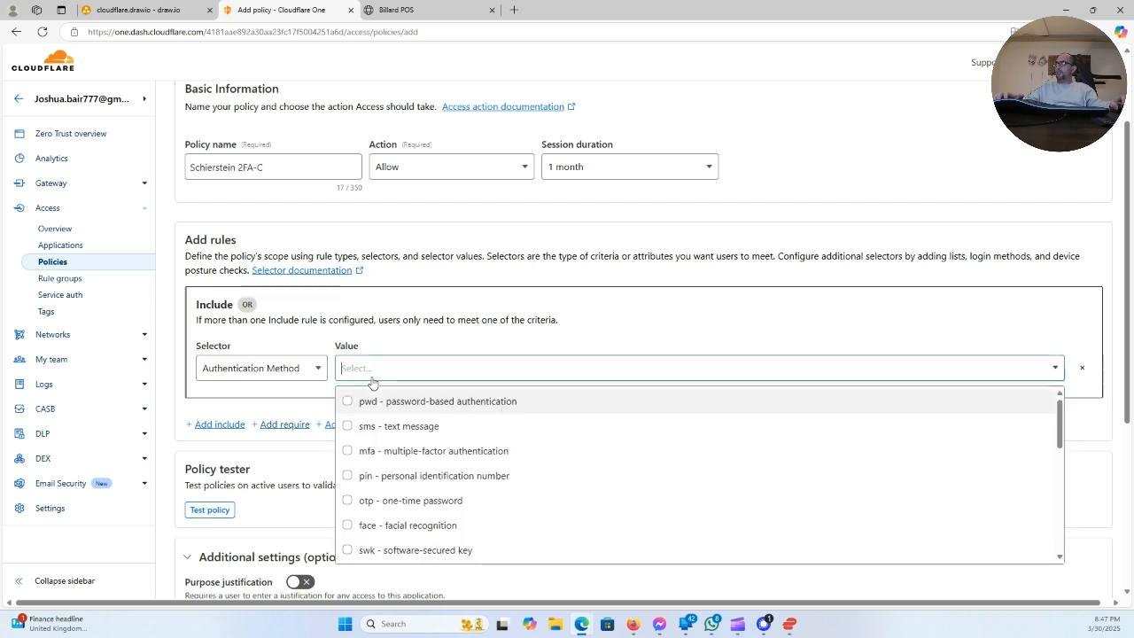
{"action": "left_click", "coordinate": [348, 500]}
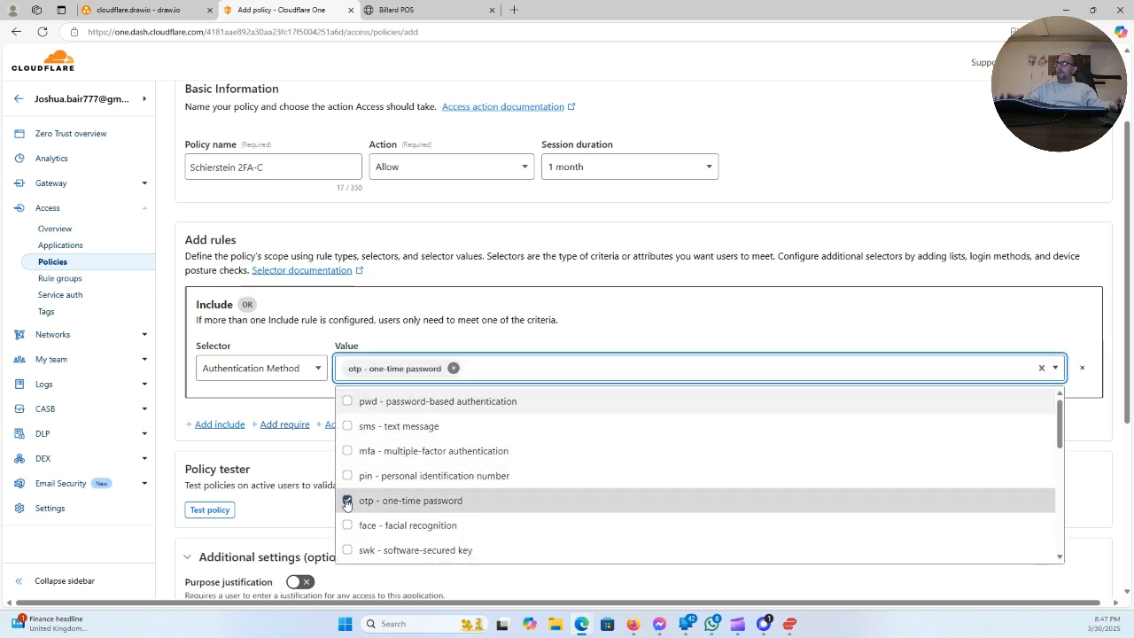
{"action": "left_click", "coordinate": [249, 402]}
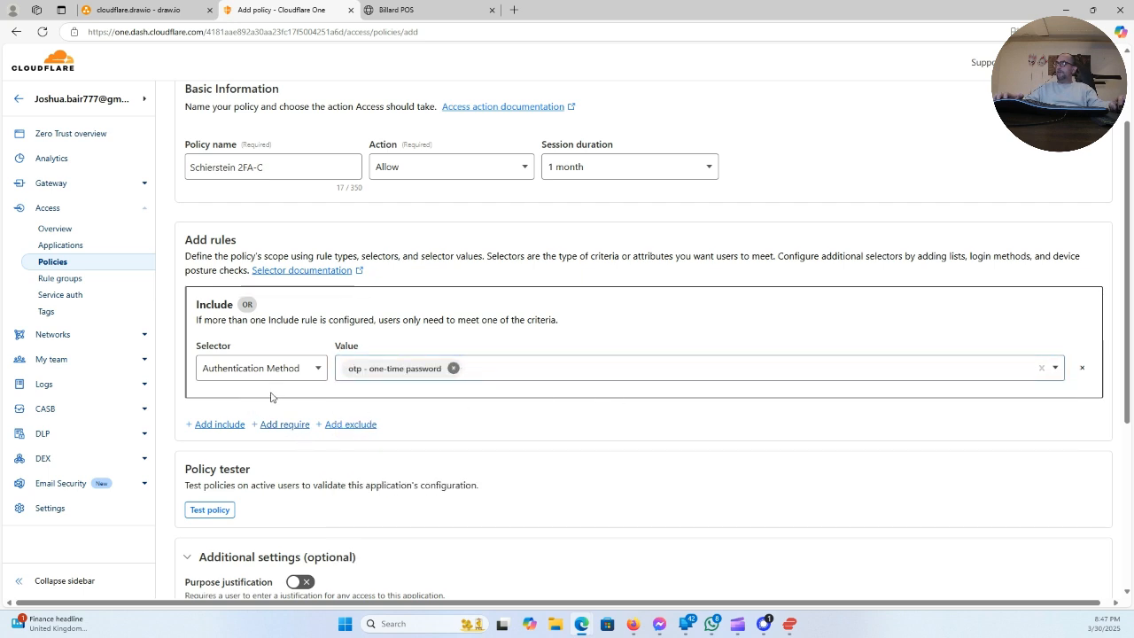
- Add a second Include rule on Emails with the owner's saved e-mail address
{"action": "left_click", "coordinate": [226, 426]}
{"action": "left_click", "coordinate": [284, 431]}
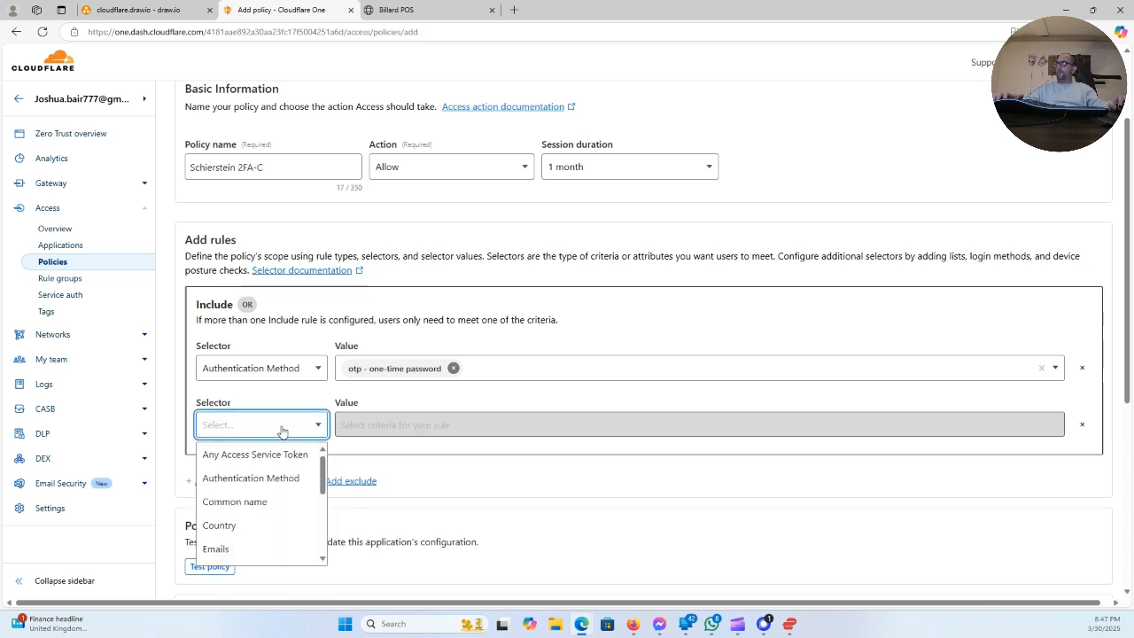
{"action": "key", "text": "Escape"}
{"action": "left_click", "coordinate": [422, 415]}
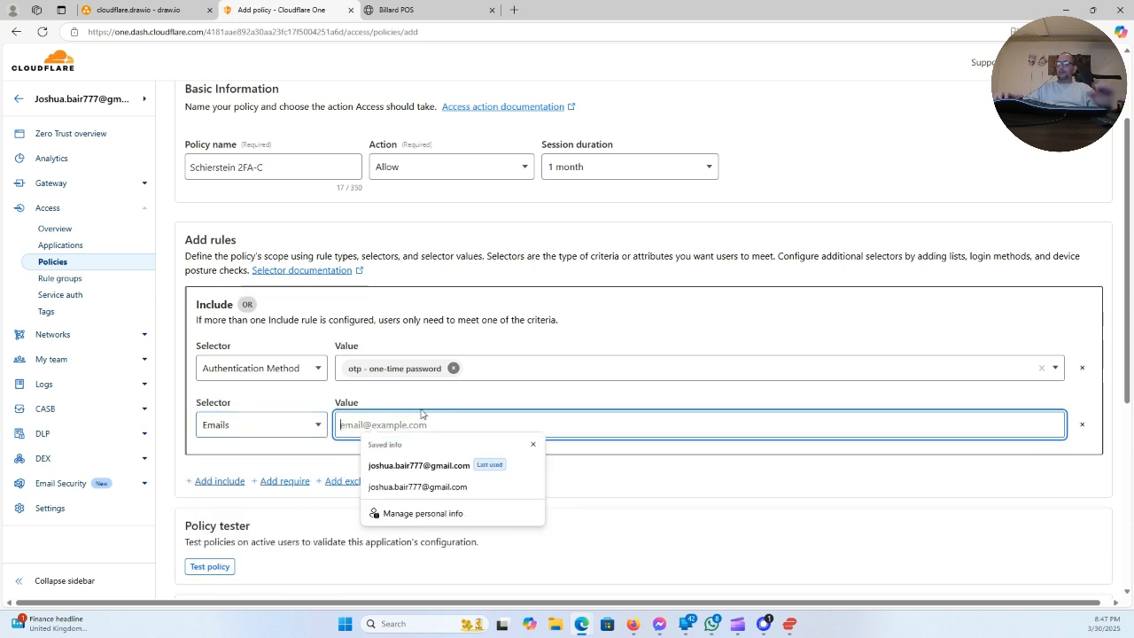
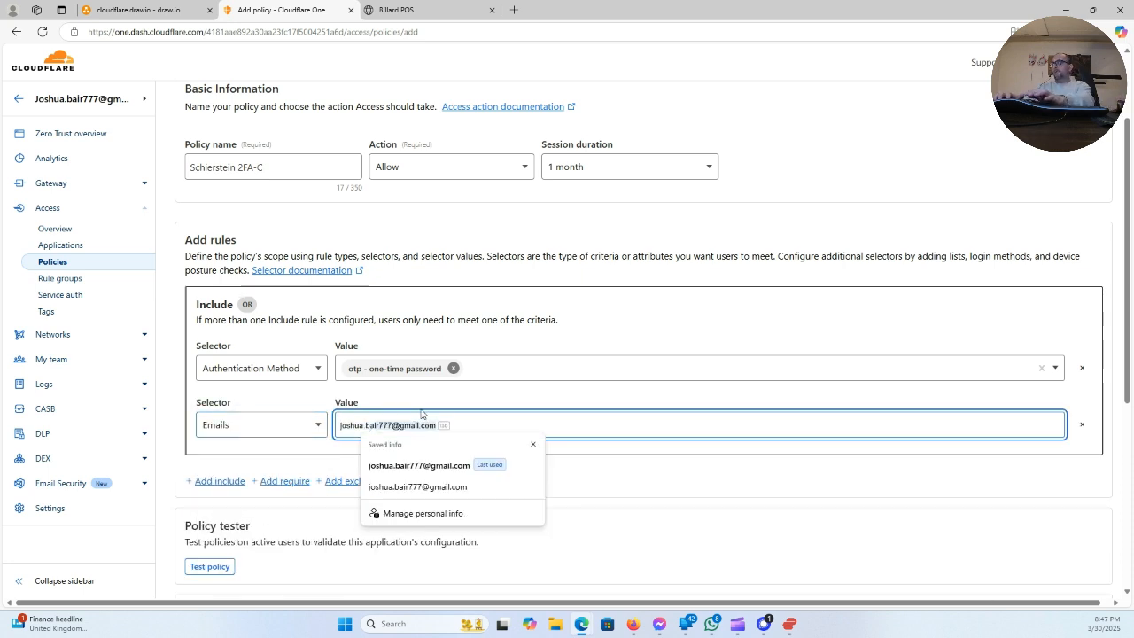
{"action": "key", "text": "Return"}
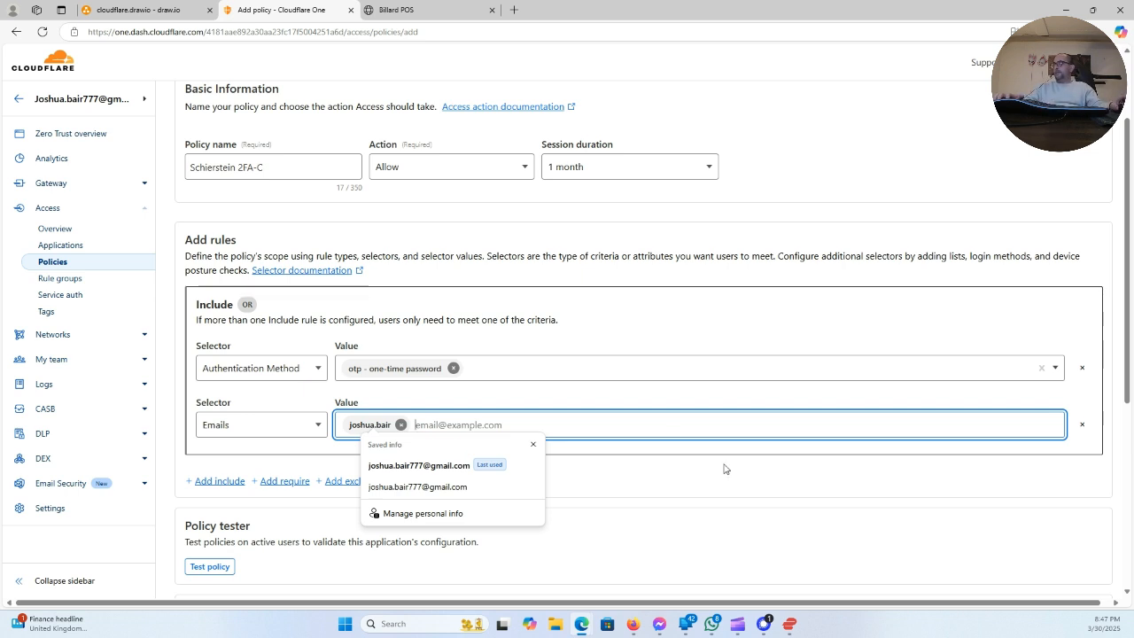
{"action": "left_click", "coordinate": [388, 465]}
{"action": "key", "text": "Return"}
{"action": "left_click", "coordinate": [400, 424]}
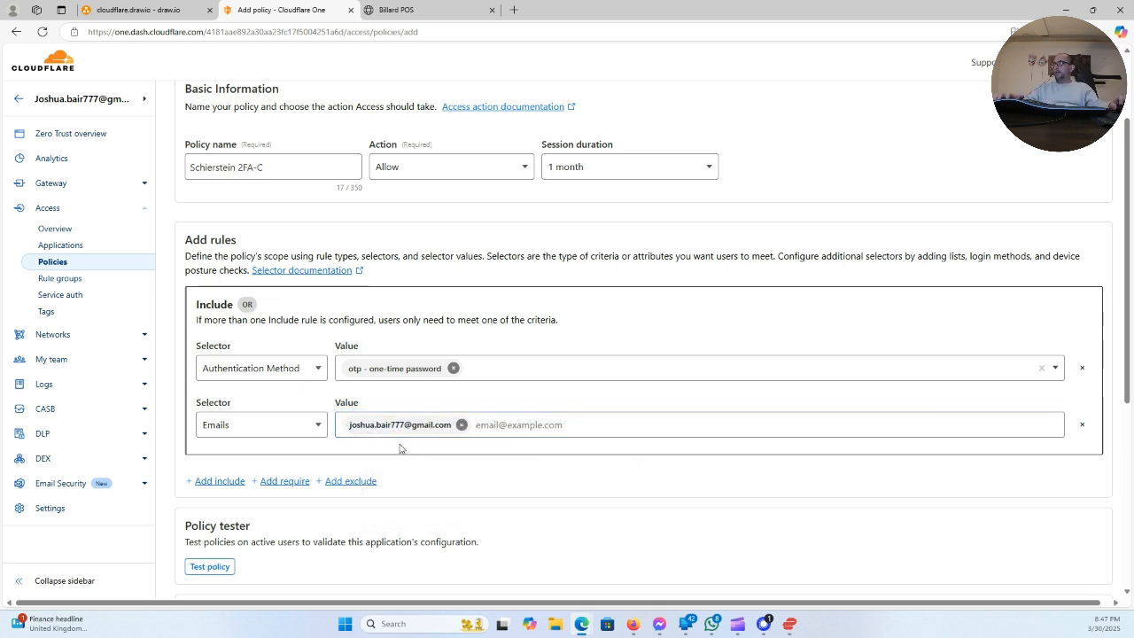
{"action": "left_click", "coordinate": [517, 424]}
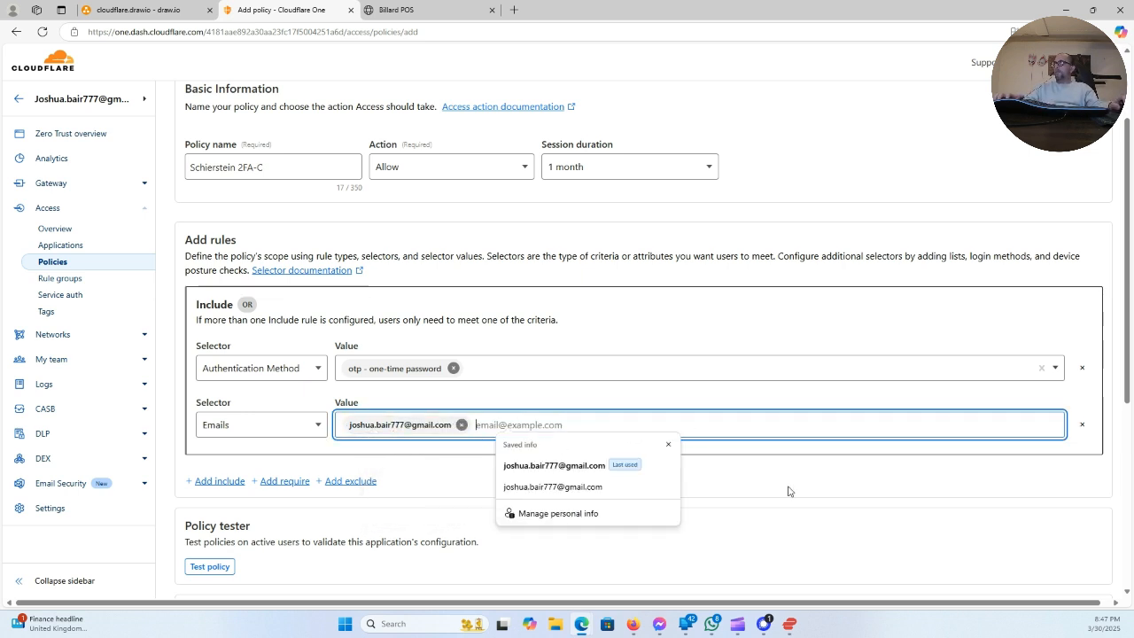
{"action": "type", "text": "test@test"}
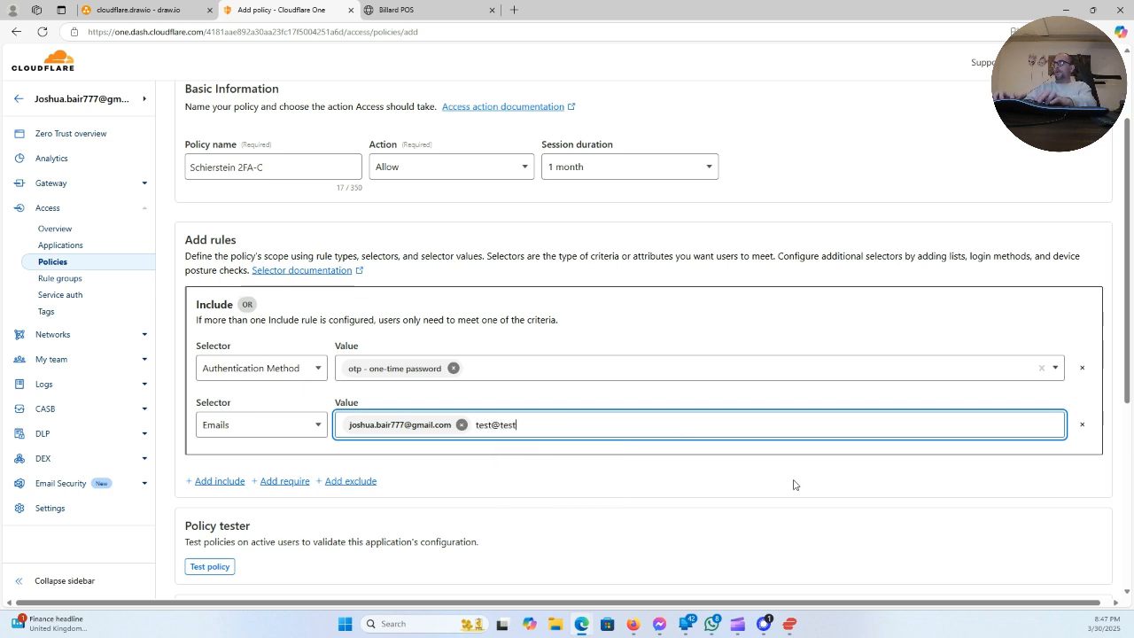
{"action": "type", "text": ".com"}
{"action": "key", "text": "Return"}
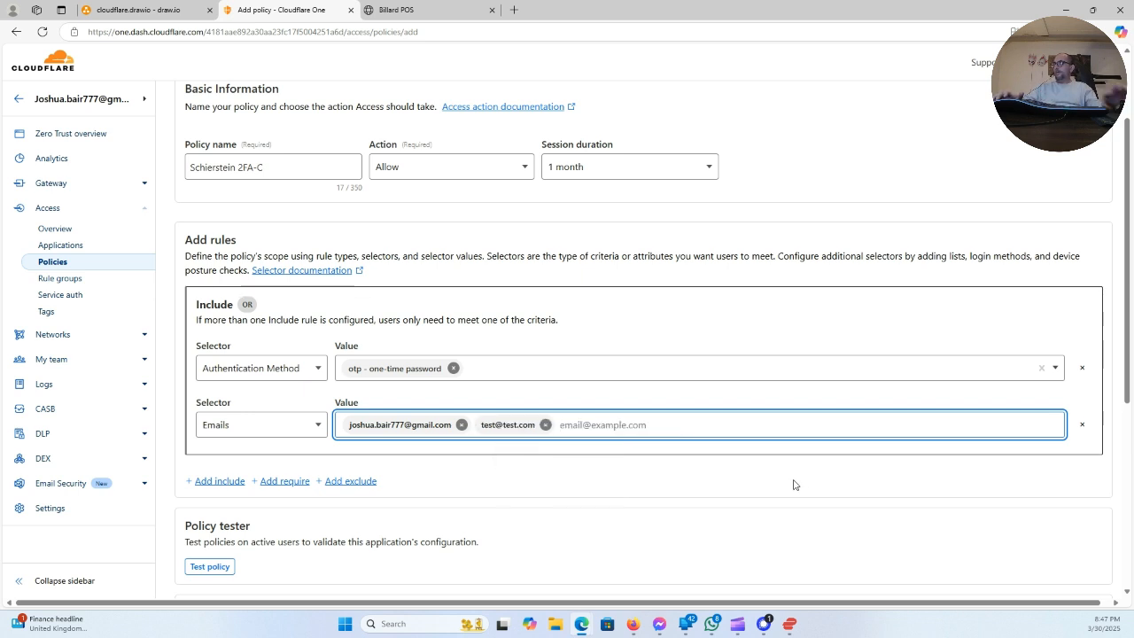
{"action": "left_click", "coordinate": [545, 425]}
{"action": "left_click", "coordinate": [449, 448]}
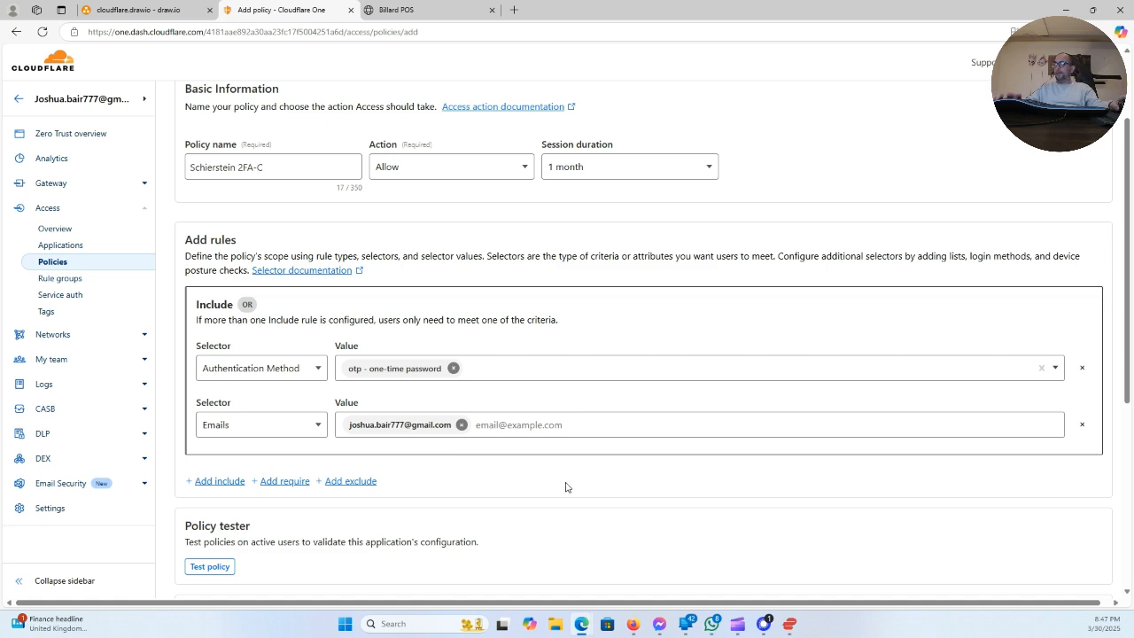
{"action": "scroll", "coordinate": [567, 485], "scroll_direction": "down", "scroll_amount": 1}
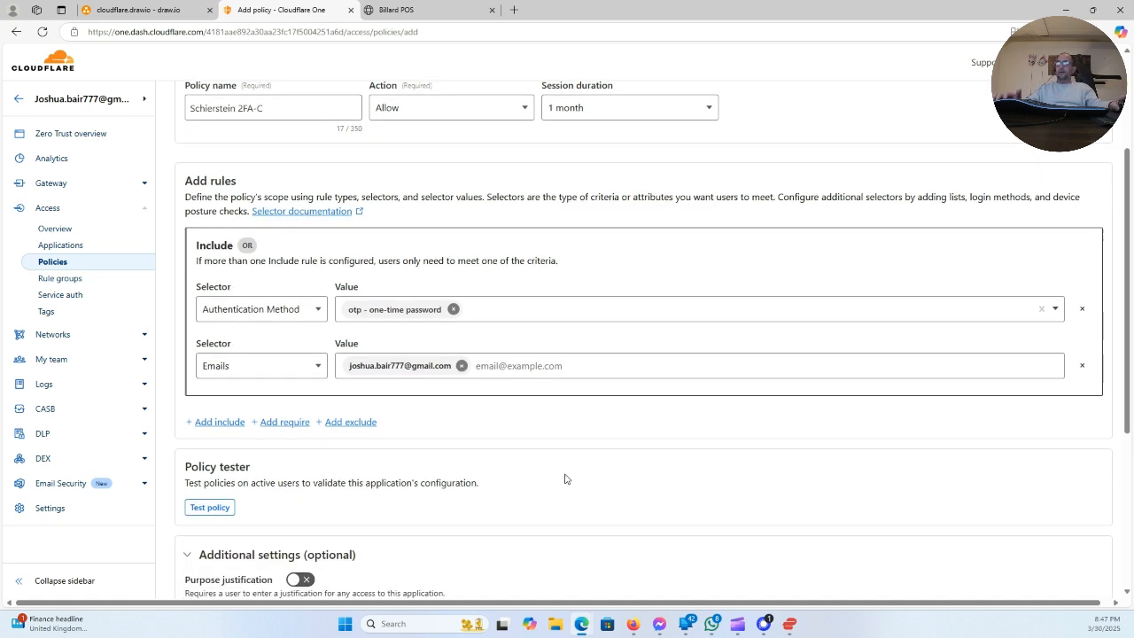
{"action": "scroll", "coordinate": [558, 444], "scroll_direction": "down", "scroll_amount": 3}
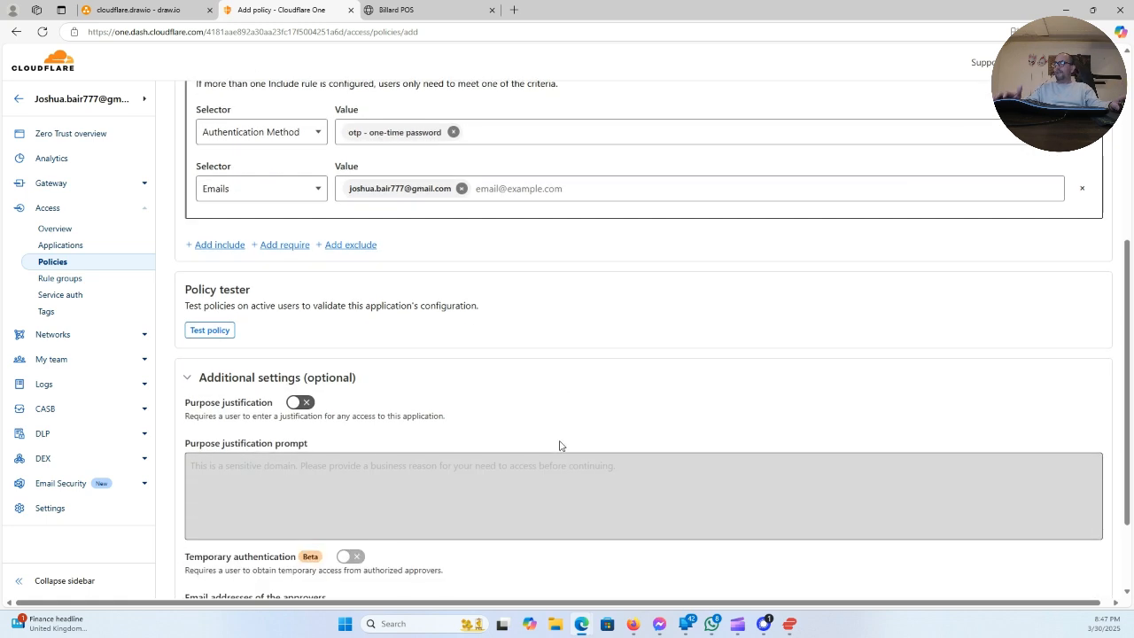
{"action": "scroll", "coordinate": [559, 443], "scroll_direction": "up", "scroll_amount": 4}
{"action": "scroll", "coordinate": [565, 442], "scroll_direction": "down", "scroll_amount": 6}
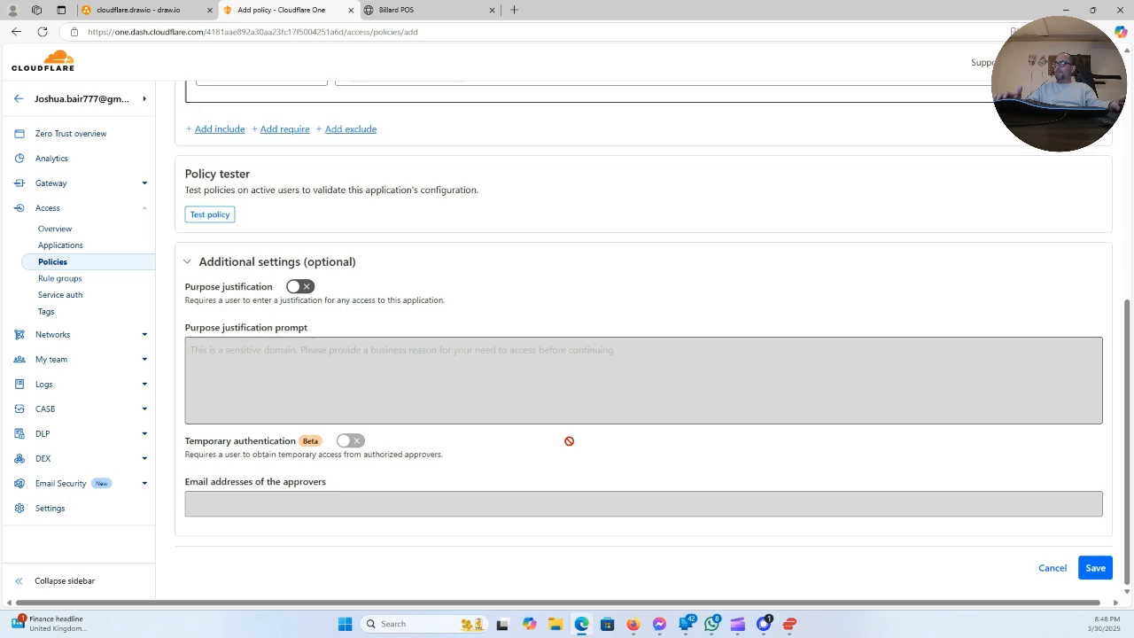
{"action": "scroll", "coordinate": [551, 372], "scroll_direction": "up", "scroll_amount": 7}
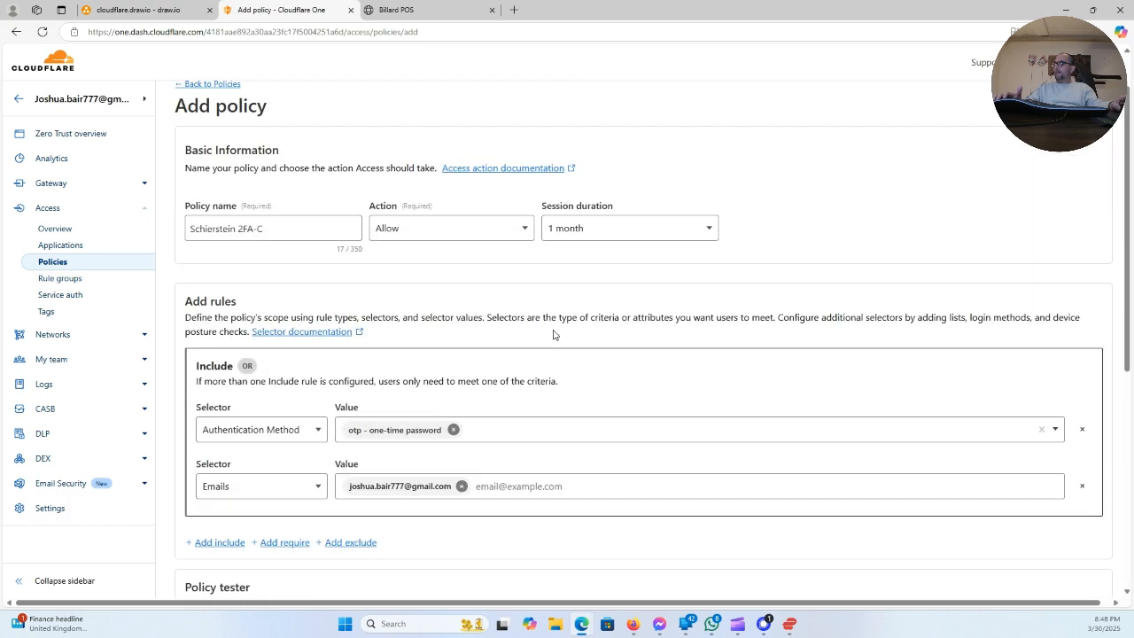
{"action": "scroll", "coordinate": [553, 337], "scroll_direction": "down", "scroll_amount": 1}
{"action": "scroll", "coordinate": [553, 336], "scroll_direction": "down", "scroll_amount": 6}
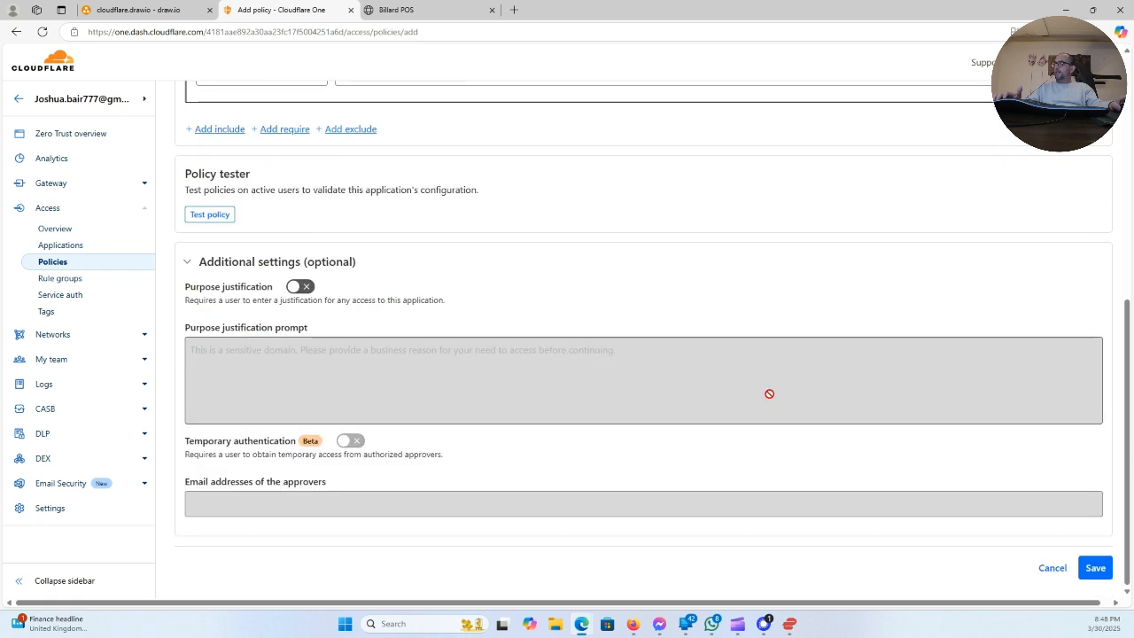
- Save the Schierstein 2FA-C policy and begin adding a self-hosted application
{"action": "left_click", "coordinate": [1094, 568]}
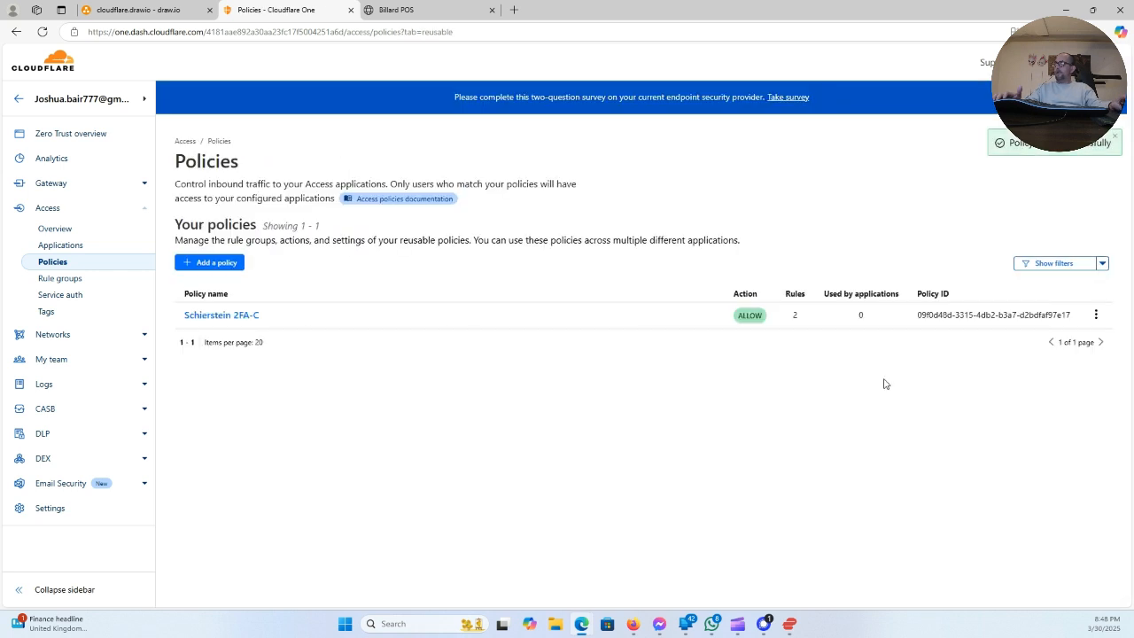
{"action": "left_click", "coordinate": [62, 248]}
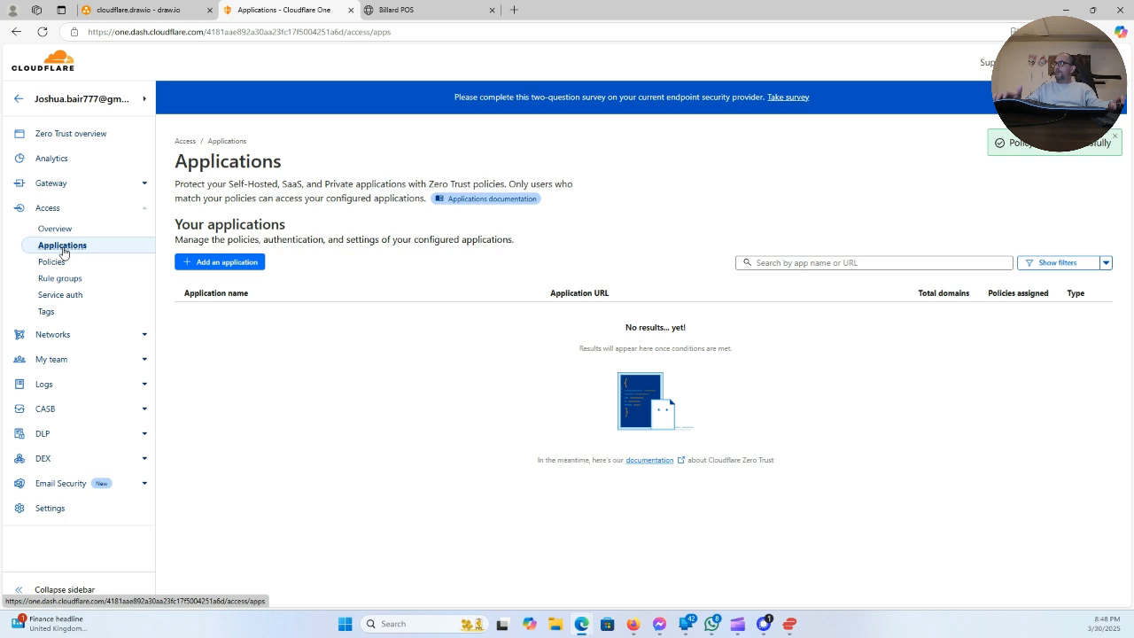
{"action": "left_click", "coordinate": [195, 262]}
{"action": "scroll", "coordinate": [190, 266], "scroll_direction": "down", "scroll_amount": 2}
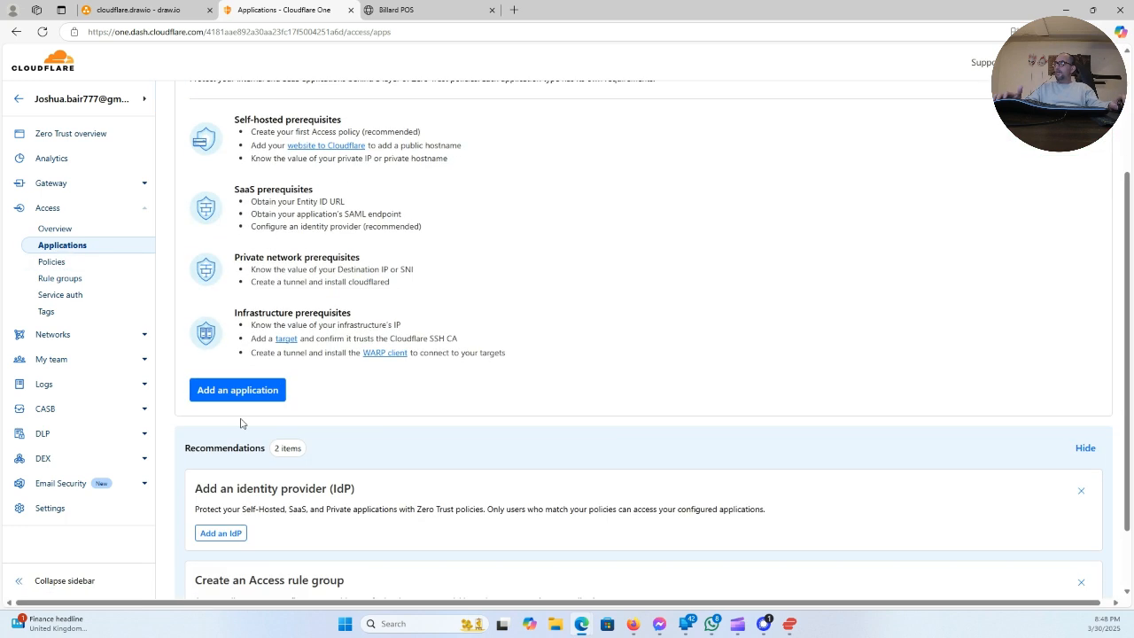
{"action": "left_click", "coordinate": [237, 391]}
{"action": "left_click", "coordinate": [246, 539]}
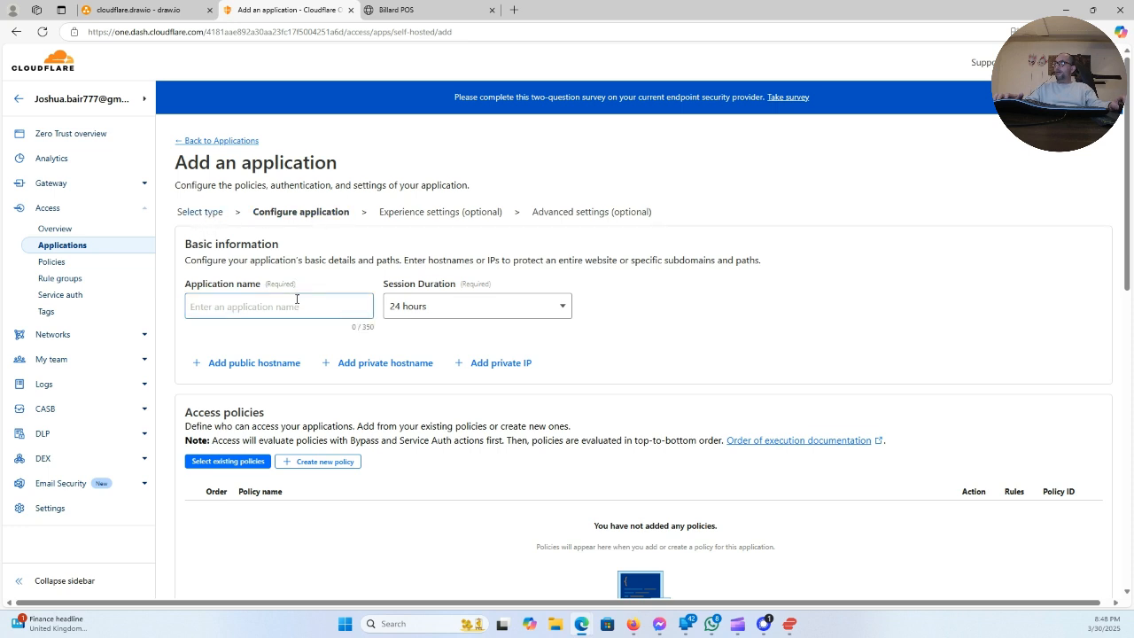
- Name the application Schierstein 2FA-C with a 1 month session duration
{"action": "left_click", "coordinate": [295, 304]}
{"action": "left_click", "coordinate": [251, 372]}
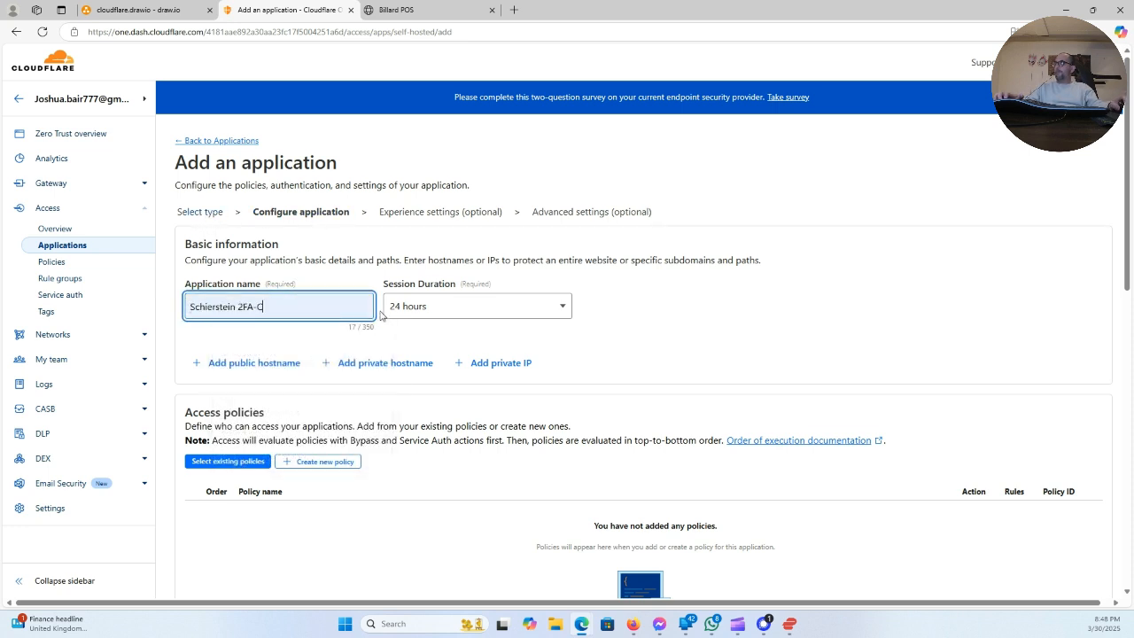
{"action": "left_click", "coordinate": [435, 311]}
{"action": "scroll", "coordinate": [435, 390], "scroll_direction": "down", "scroll_amount": 2}
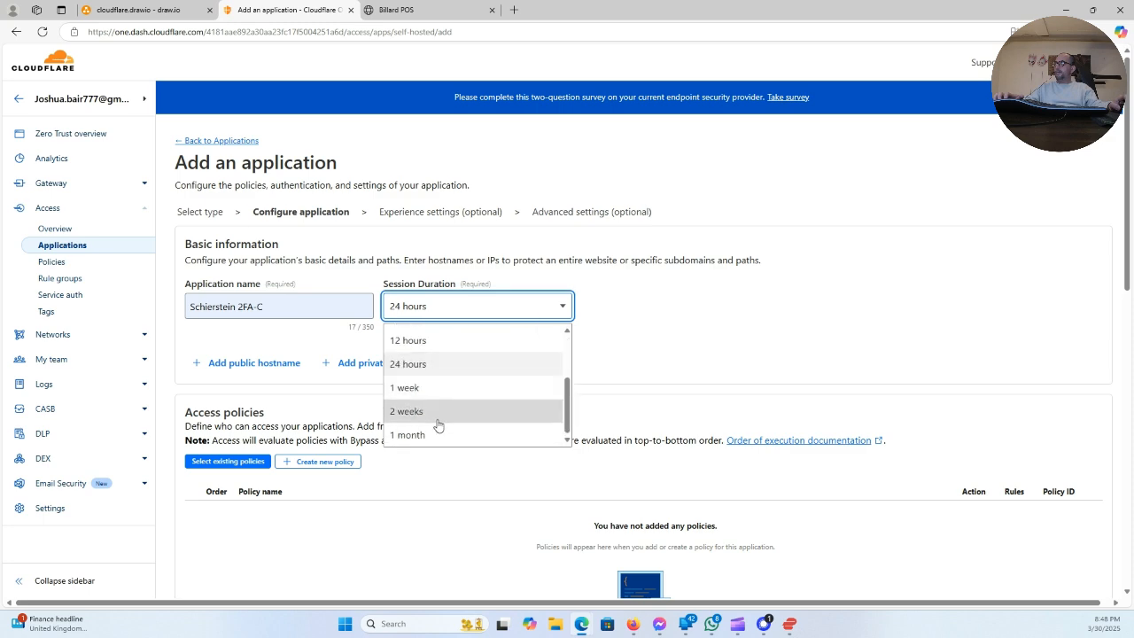
{"action": "left_click", "coordinate": [440, 429]}
{"action": "scroll", "coordinate": [620, 353], "scroll_direction": "down", "scroll_amount": 2}
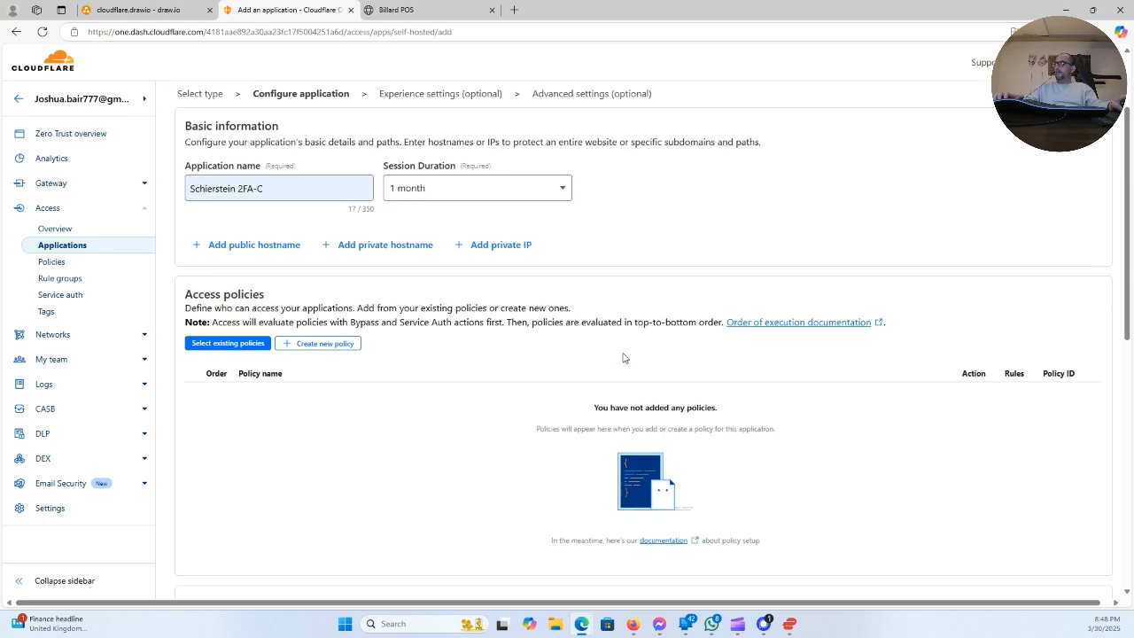
{"action": "scroll", "coordinate": [623, 357], "scroll_direction": "up", "scroll_amount": 2}
{"action": "scroll", "coordinate": [623, 357], "scroll_direction": "down", "scroll_amount": 3}
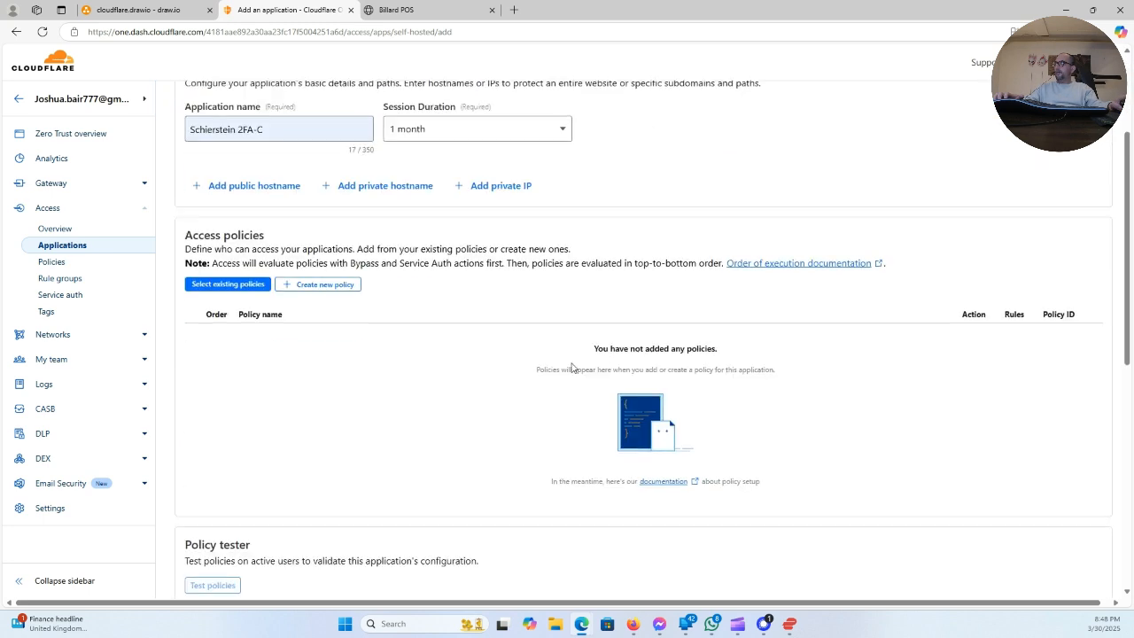
- Attach the existing Schierstein 2FA-C policy to the application
{"action": "left_click", "coordinate": [227, 283]}
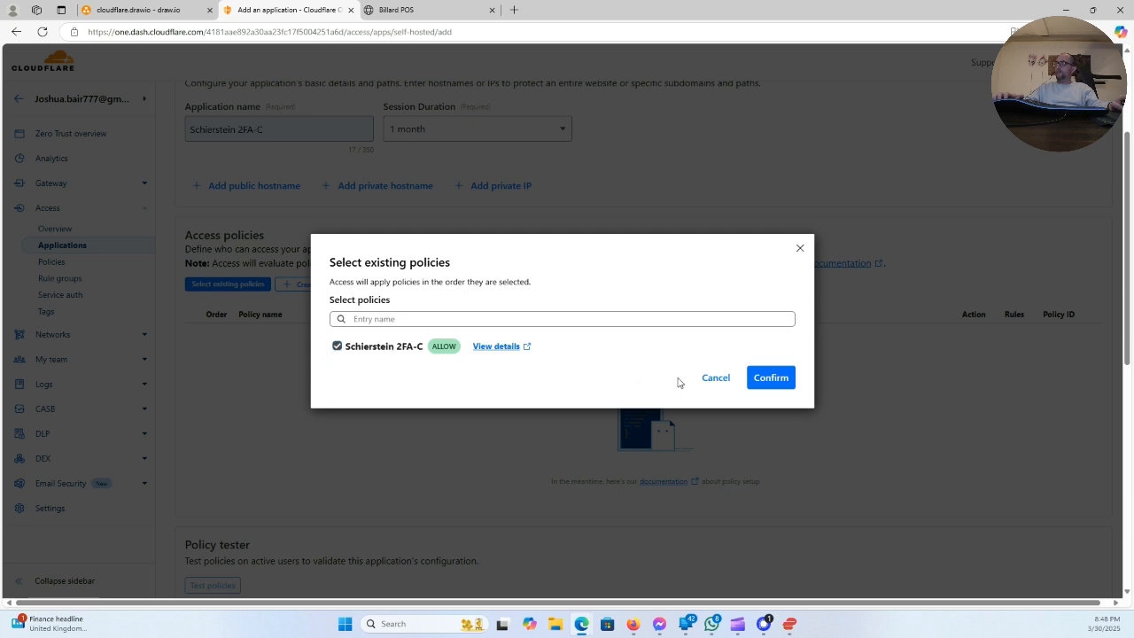
{"action": "left_click", "coordinate": [778, 381]}
{"action": "scroll", "coordinate": [745, 403], "scroll_direction": "down", "scroll_amount": 3}
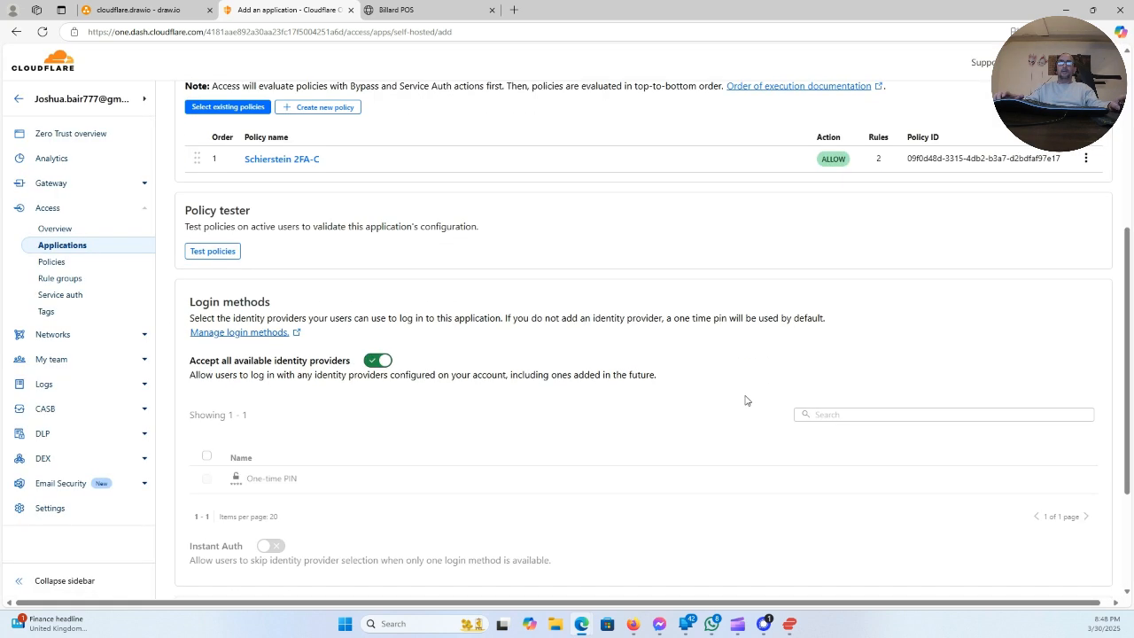
{"action": "scroll", "coordinate": [717, 311], "scroll_direction": "down", "scroll_amount": 3}
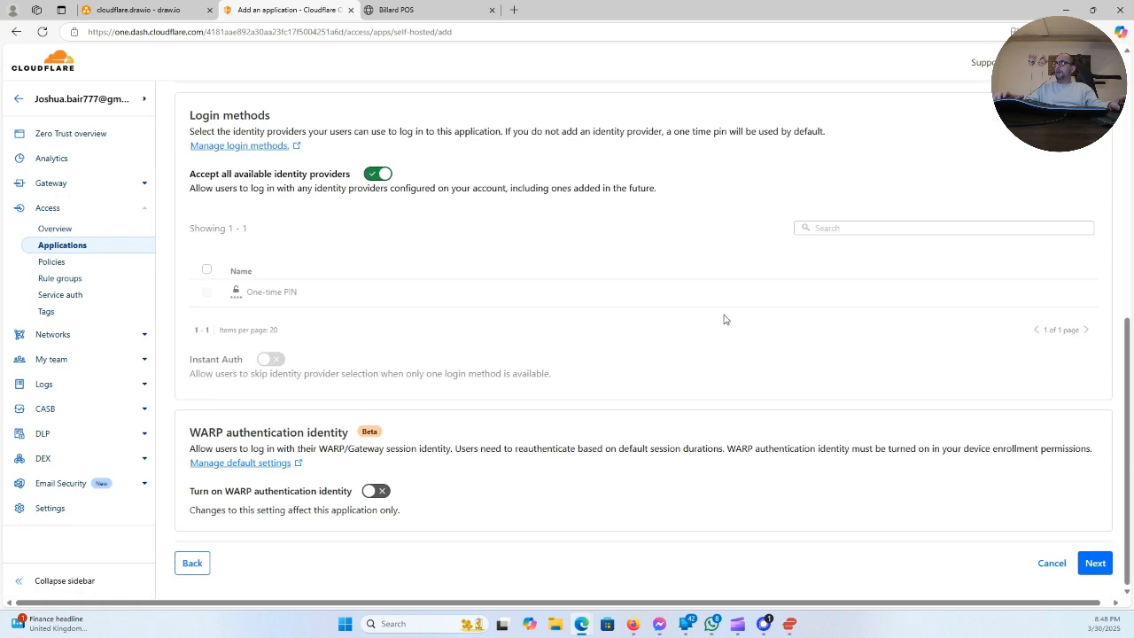
{"action": "left_click", "coordinate": [1095, 564]}
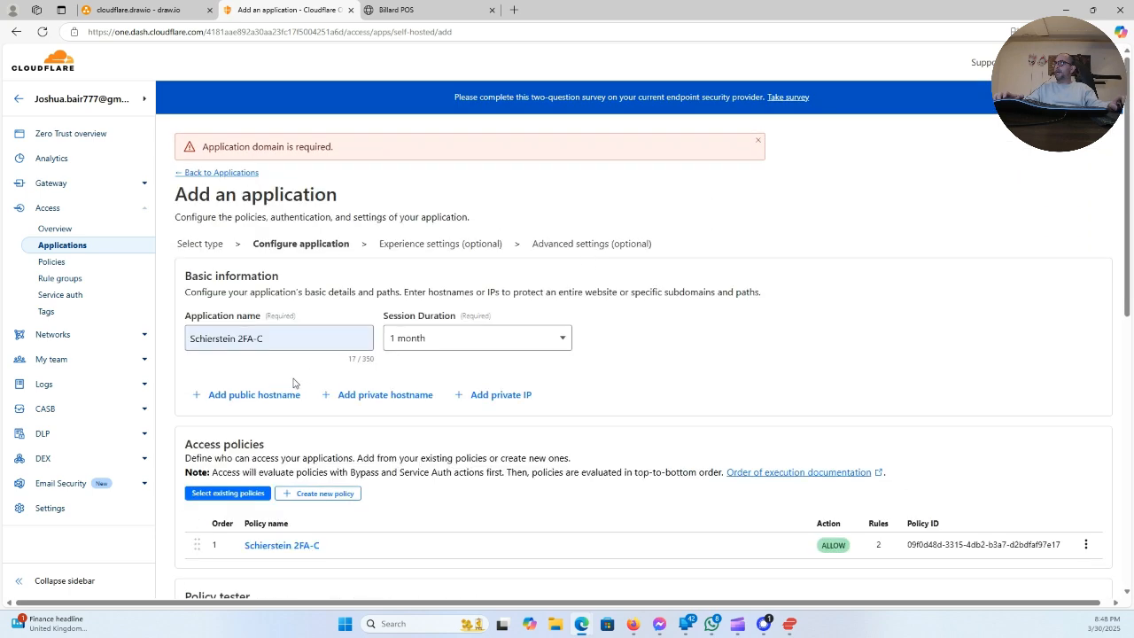
- Add the public hostname schierstein.wiz0rdsw0rld.com with no path
{"action": "left_click", "coordinate": [293, 392]}
{"action": "left_click", "coordinate": [333, 395]}
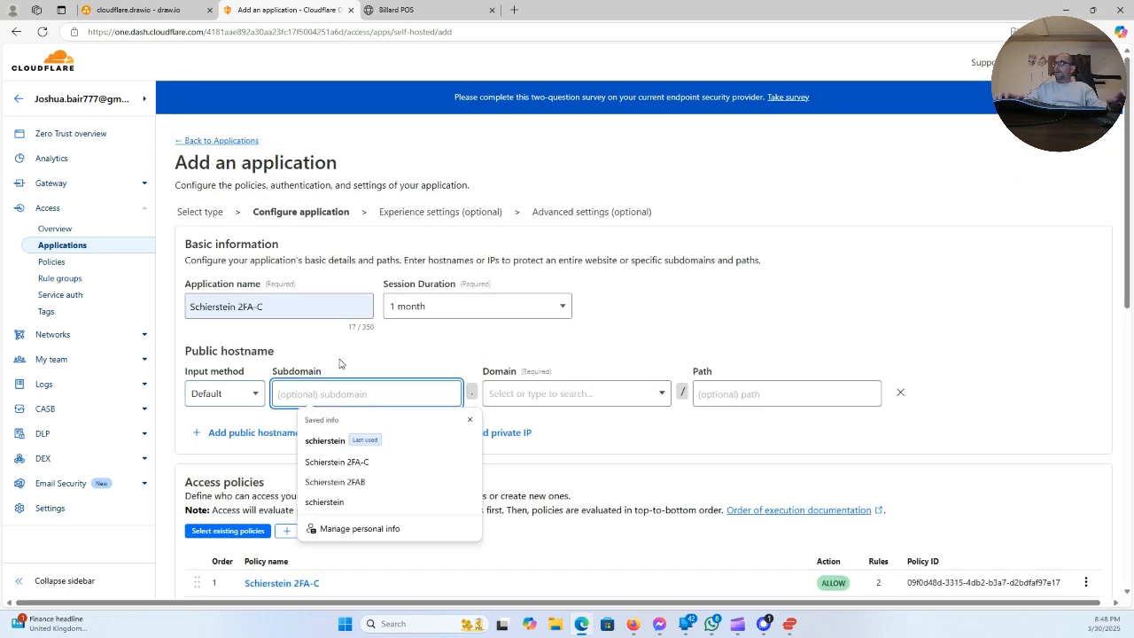
{"action": "left_click", "coordinate": [324, 440]}
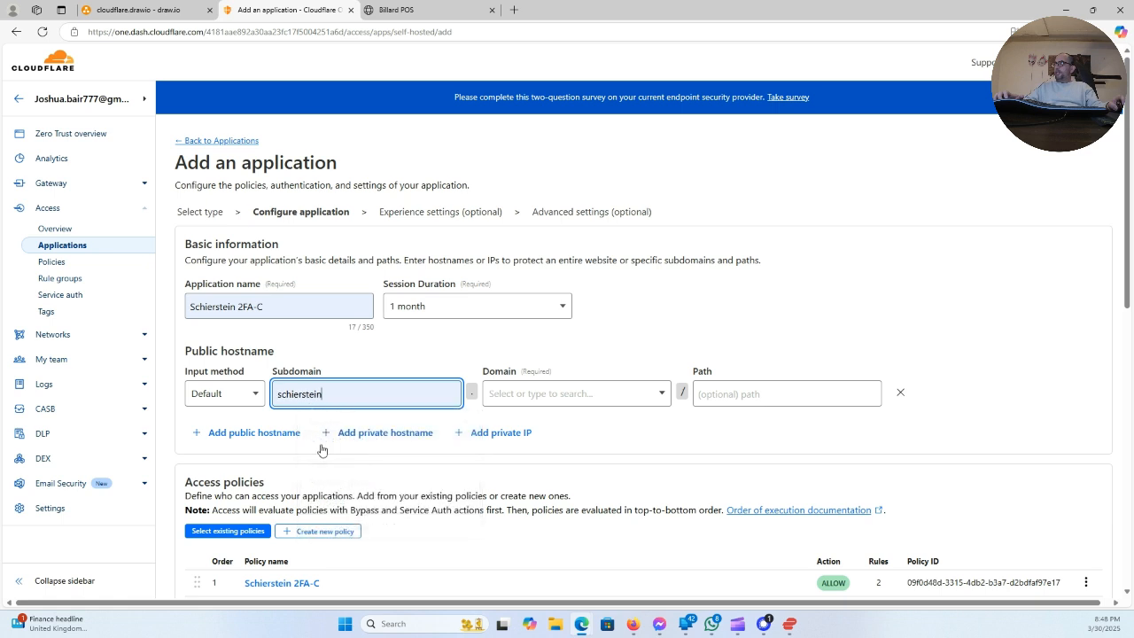
{"action": "left_click", "coordinate": [522, 393]}
{"action": "left_click", "coordinate": [516, 424]}
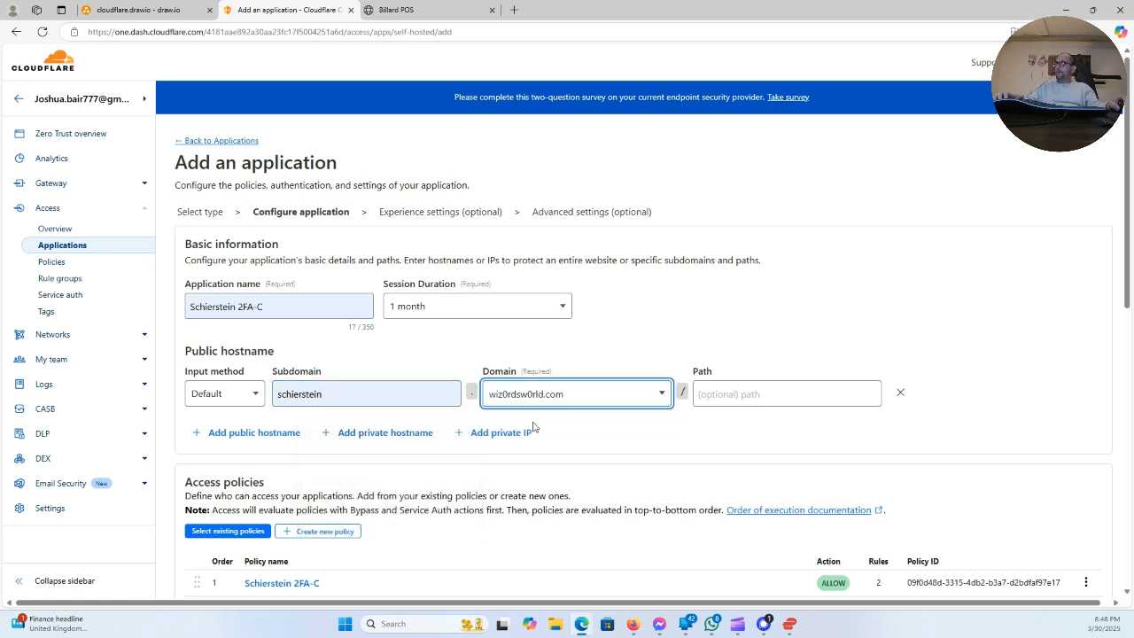
{"action": "left_click", "coordinate": [708, 400]}
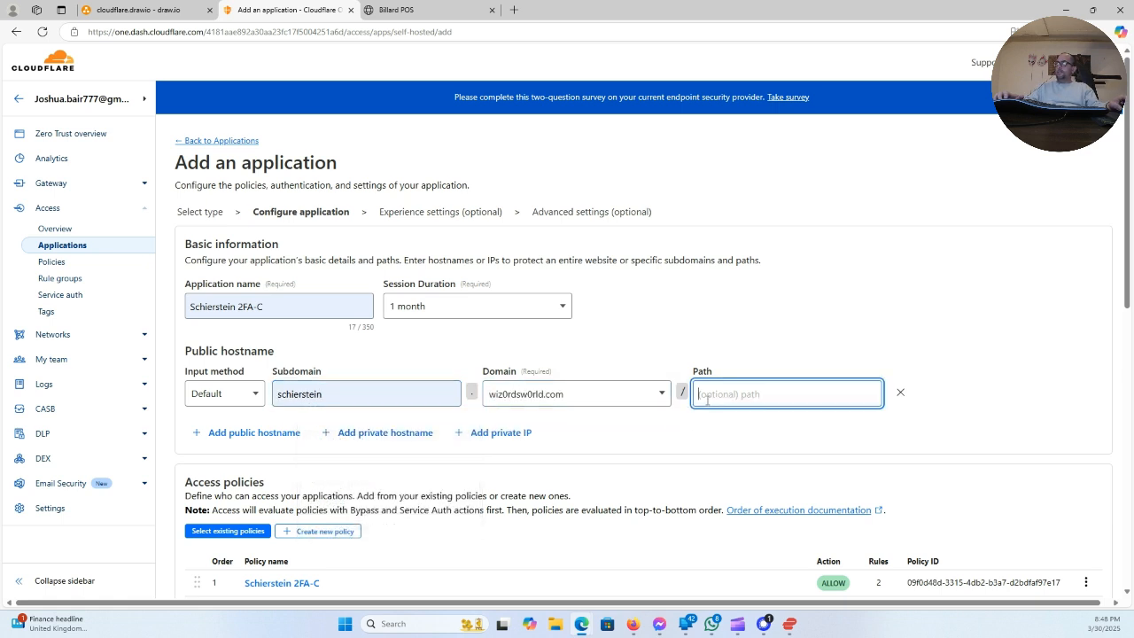
{"action": "left_click", "coordinate": [720, 444]}
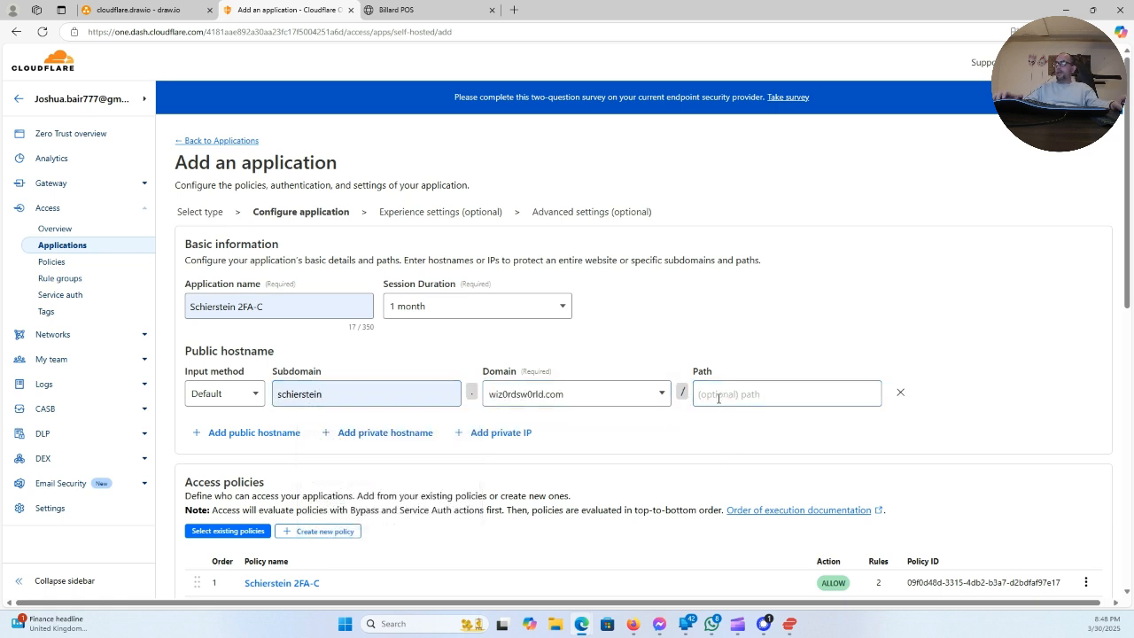
{"action": "left_click", "coordinate": [719, 398]}
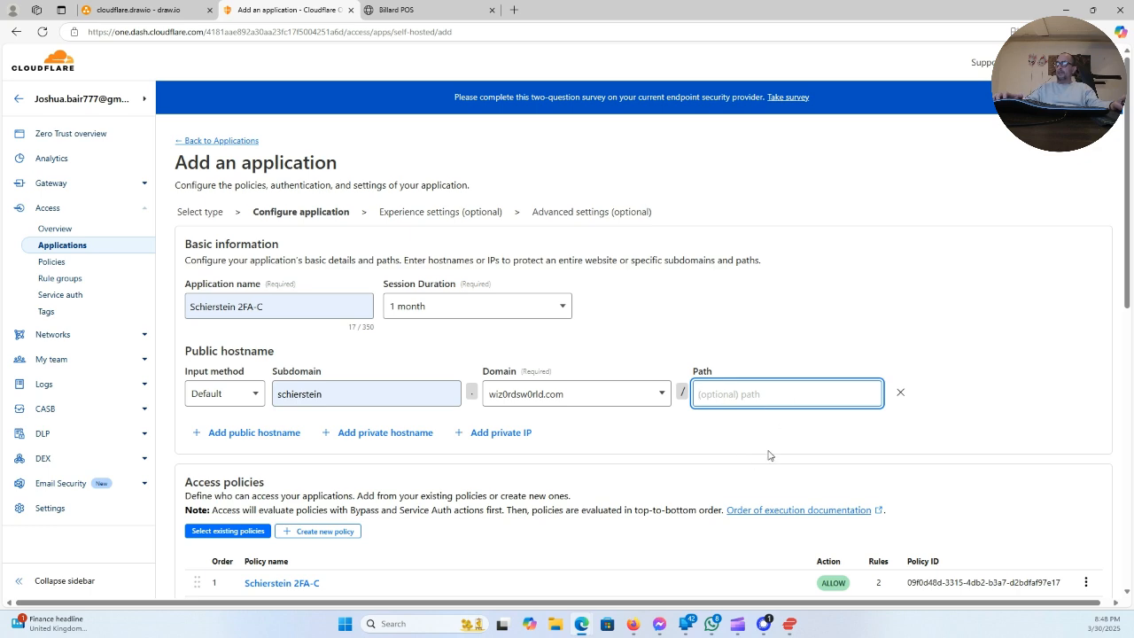
{"action": "scroll", "coordinate": [768, 456], "scroll_direction": "down", "scroll_amount": 6}
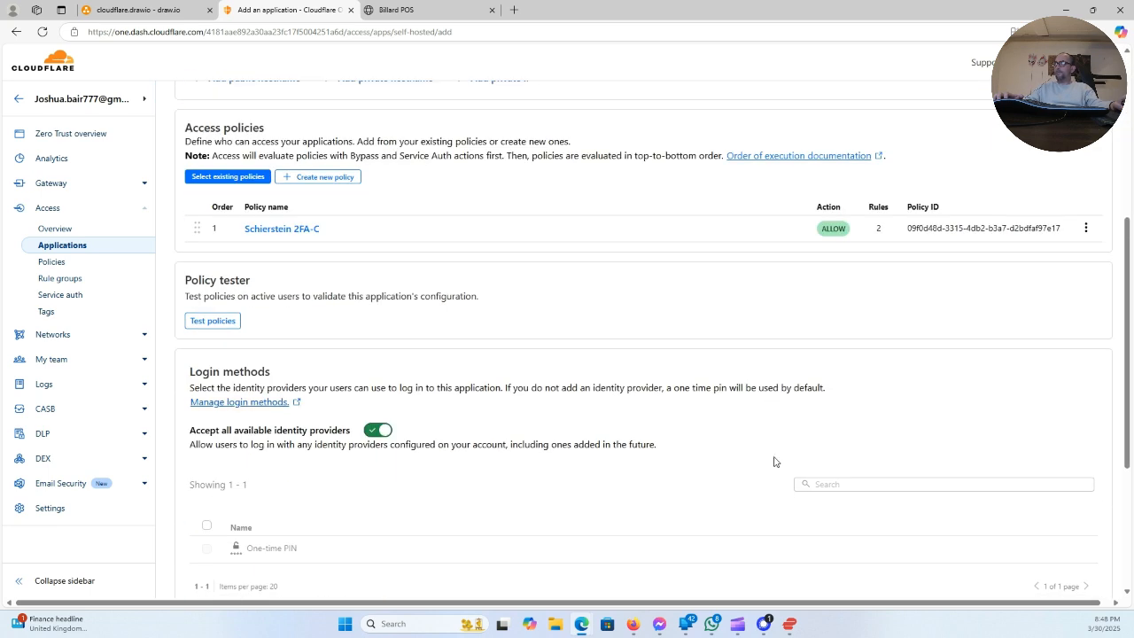
- Proceed past custom pages and advanced settings and save the application
{"action": "left_click", "coordinate": [1096, 562]}
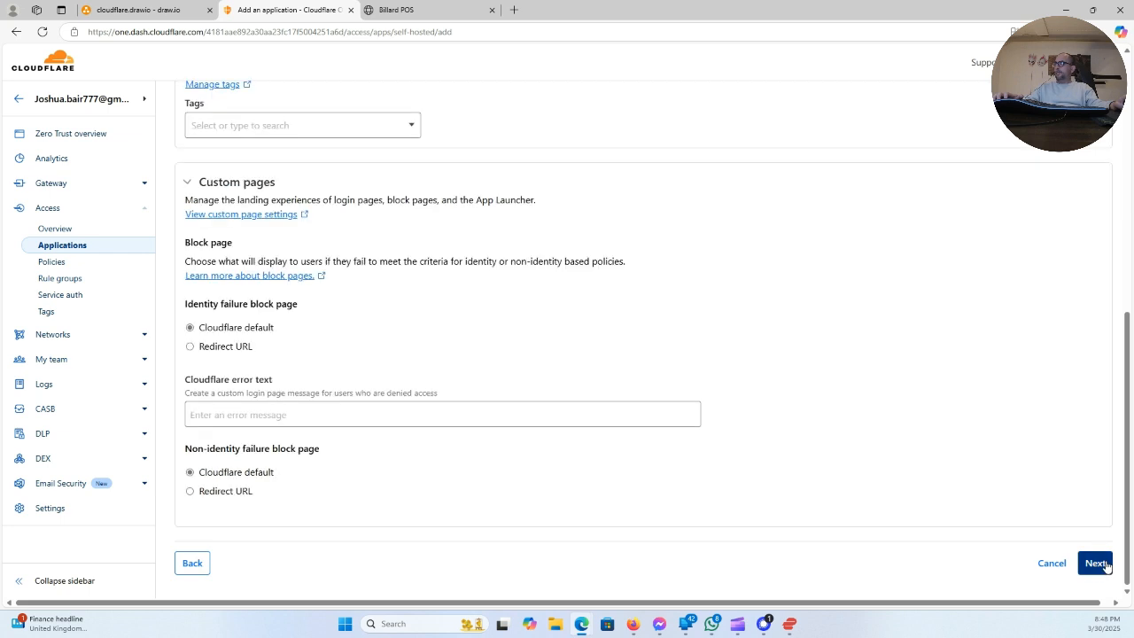
{"action": "left_click", "coordinate": [1096, 563]}
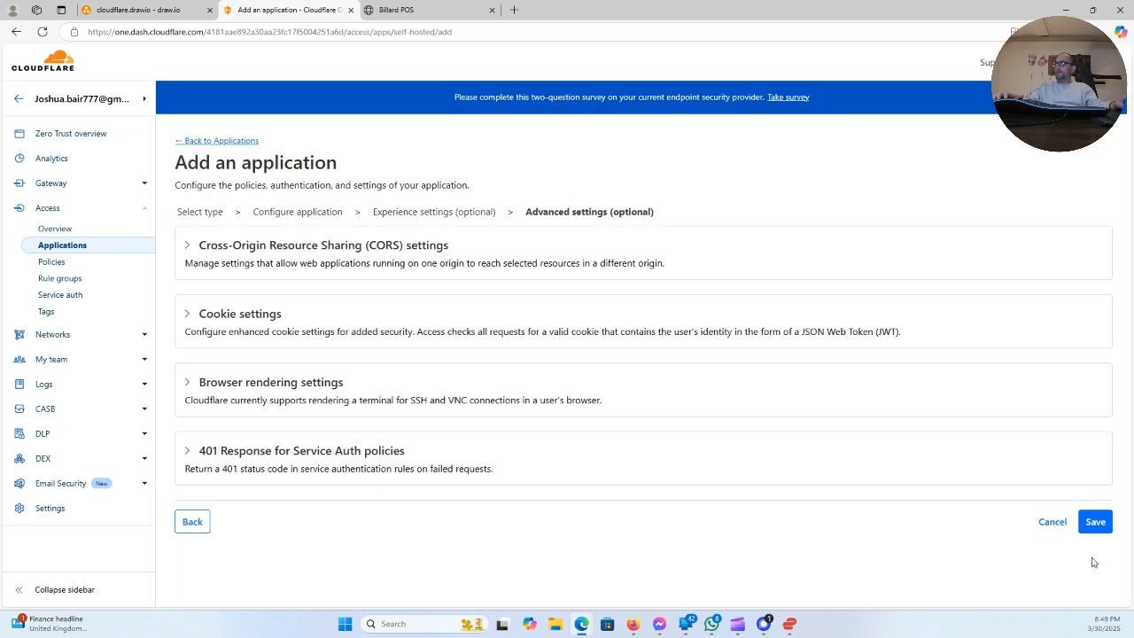
{"action": "left_click", "coordinate": [1095, 521]}
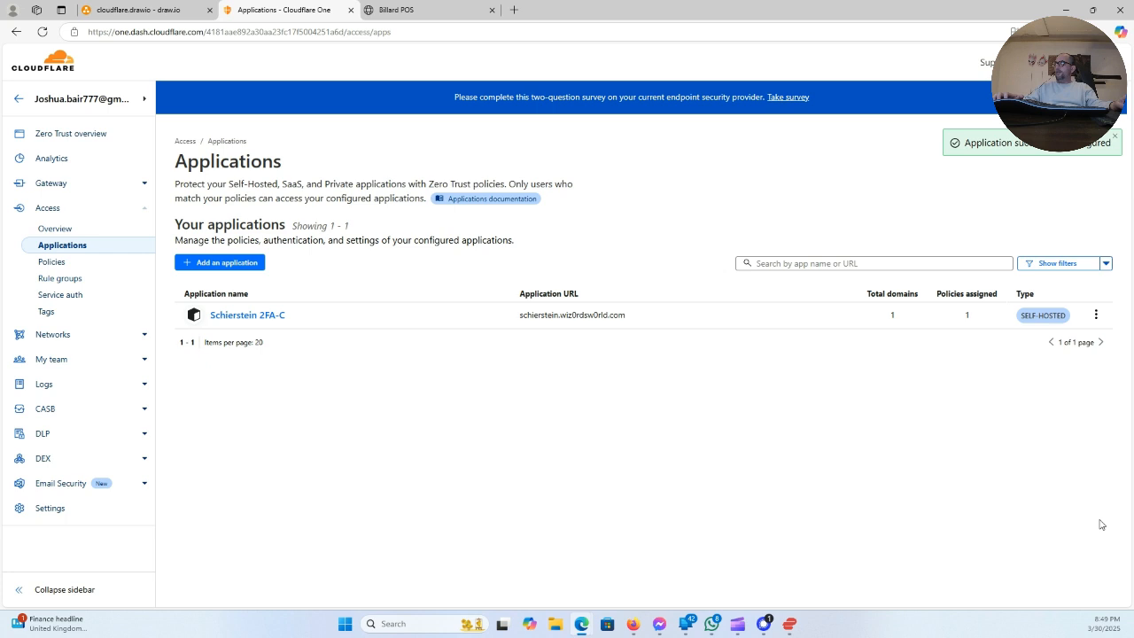
- Copy the Billard POS site address and return to the applications tab
{"action": "left_click", "coordinate": [416, 10]}
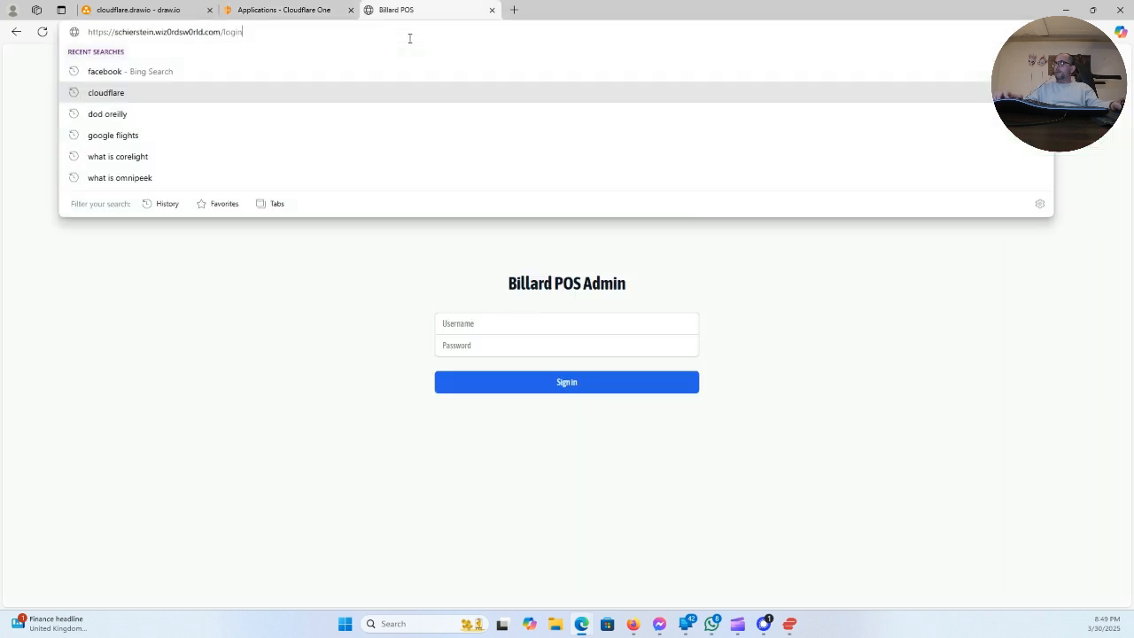
{"action": "left_click", "coordinate": [411, 35]}
{"action": "key", "text": "ctrl+c"}
{"action": "left_click", "coordinate": [283, 10]}
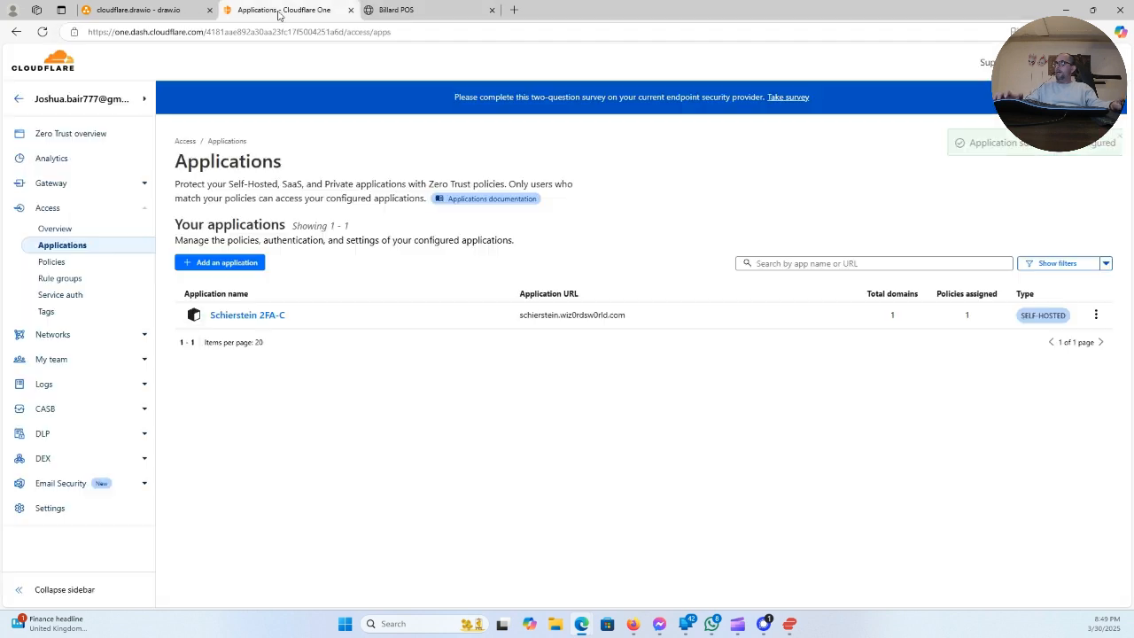
- Open an InPrivate window and load the copied site address without its /login path
{"action": "left_click", "coordinate": [1102, 31]}
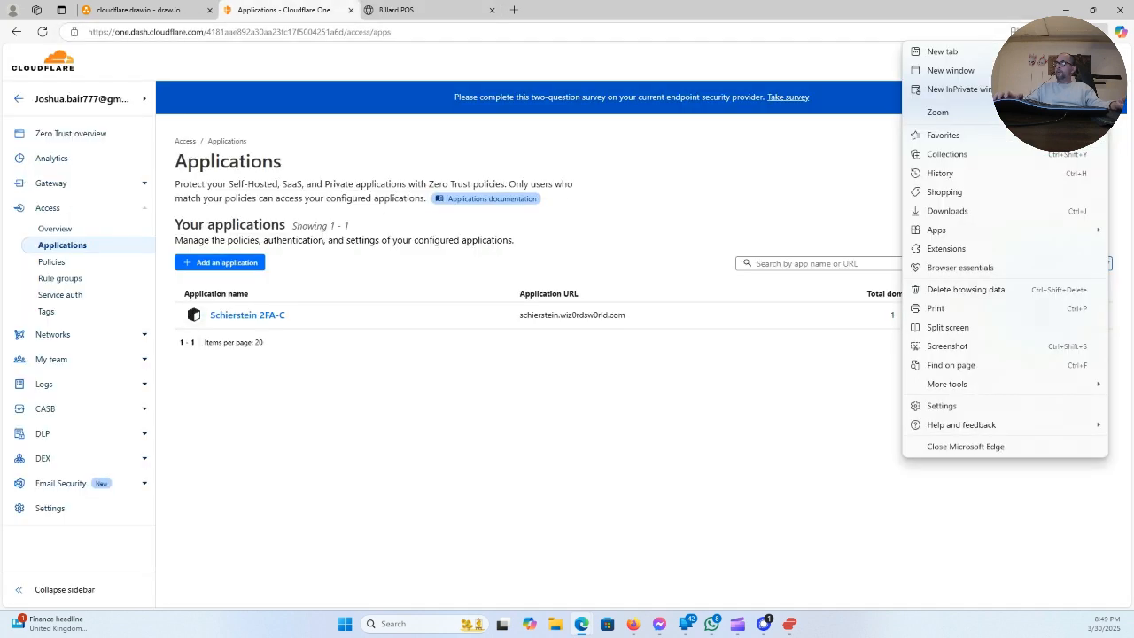
{"action": "left_click", "coordinate": [957, 89]}
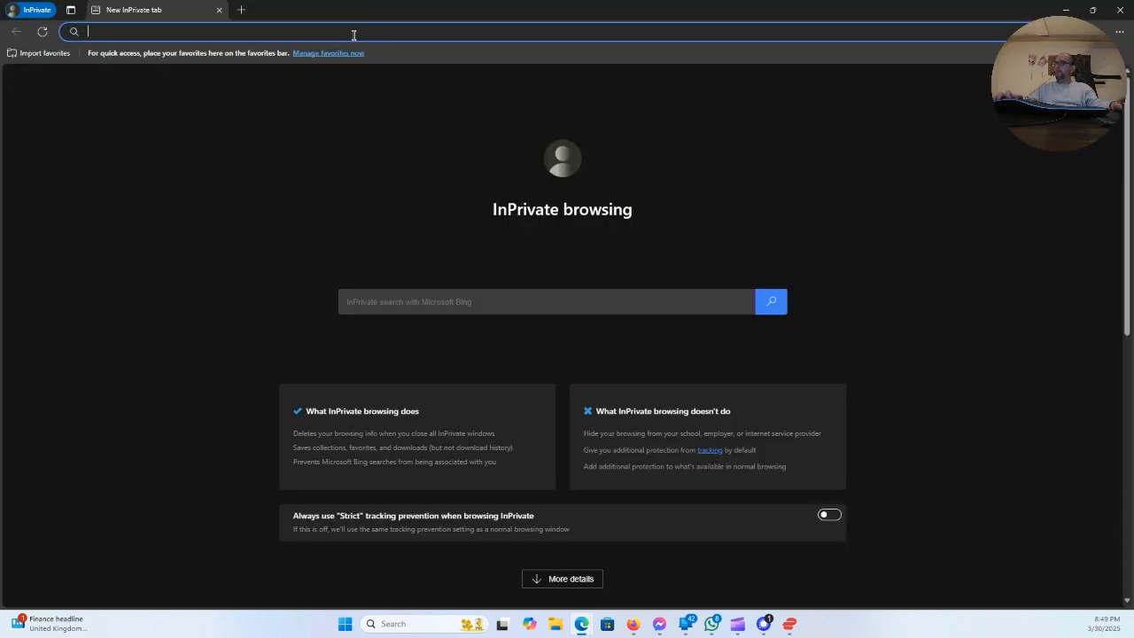
{"action": "key", "text": "ctrl+v"}
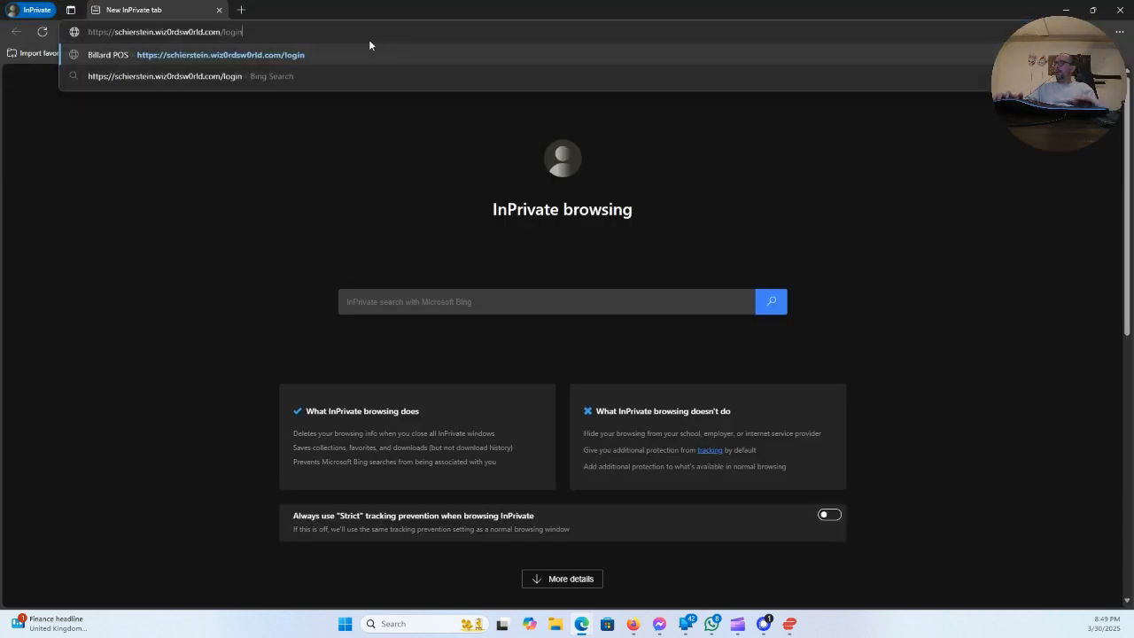
{"action": "key", "text": "BackSpace"}
{"action": "key", "text": "BackSpace"}
{"action": "key", "text": "BackSpace"}
{"action": "key", "text": "BackSpace"}
{"action": "key", "text": "BackSpace"}
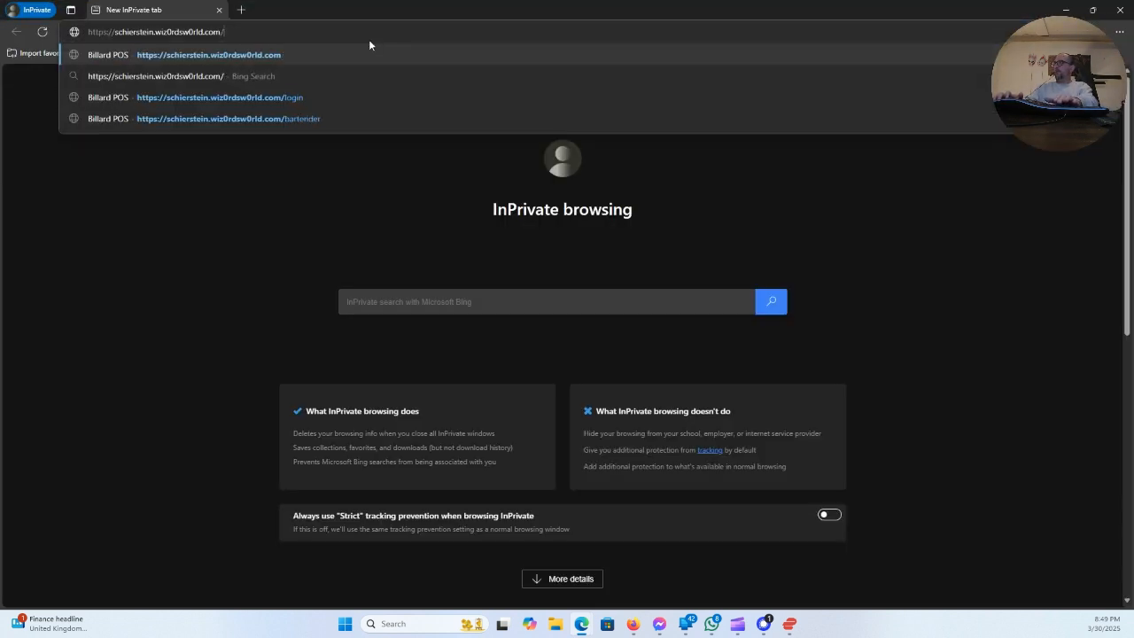
{"action": "key", "text": "Return"}
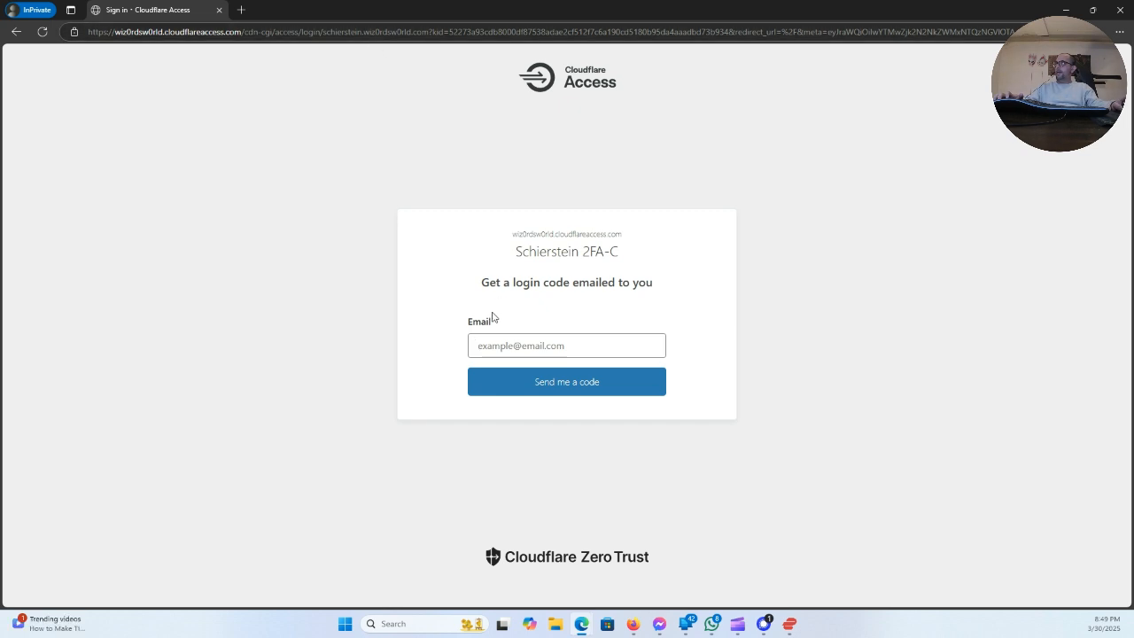
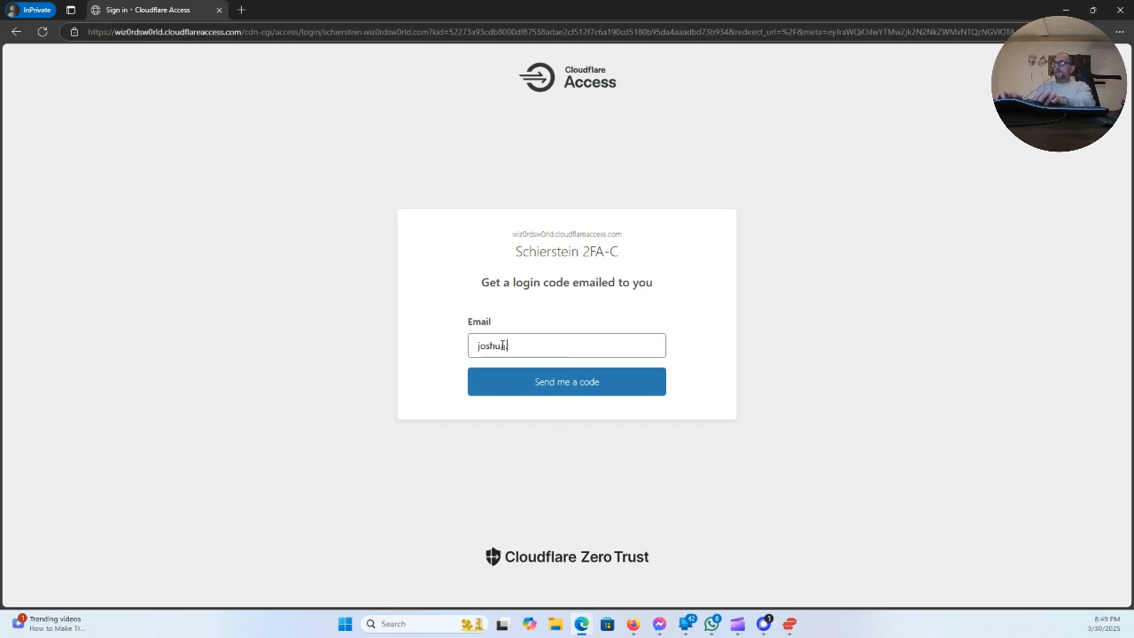
- Type the first part of the sign-in e-mail address, then switch back to the draw.io diagram
{"action": "double_click", "coordinate": [946, 7]}
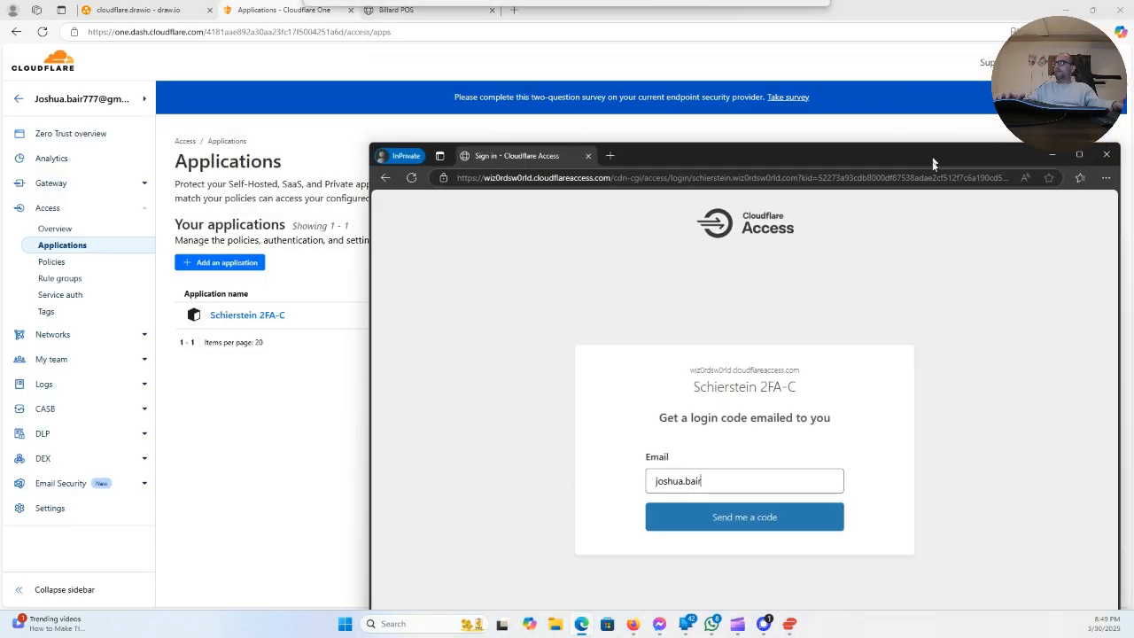
{"action": "left_click", "coordinate": [147, 11]}
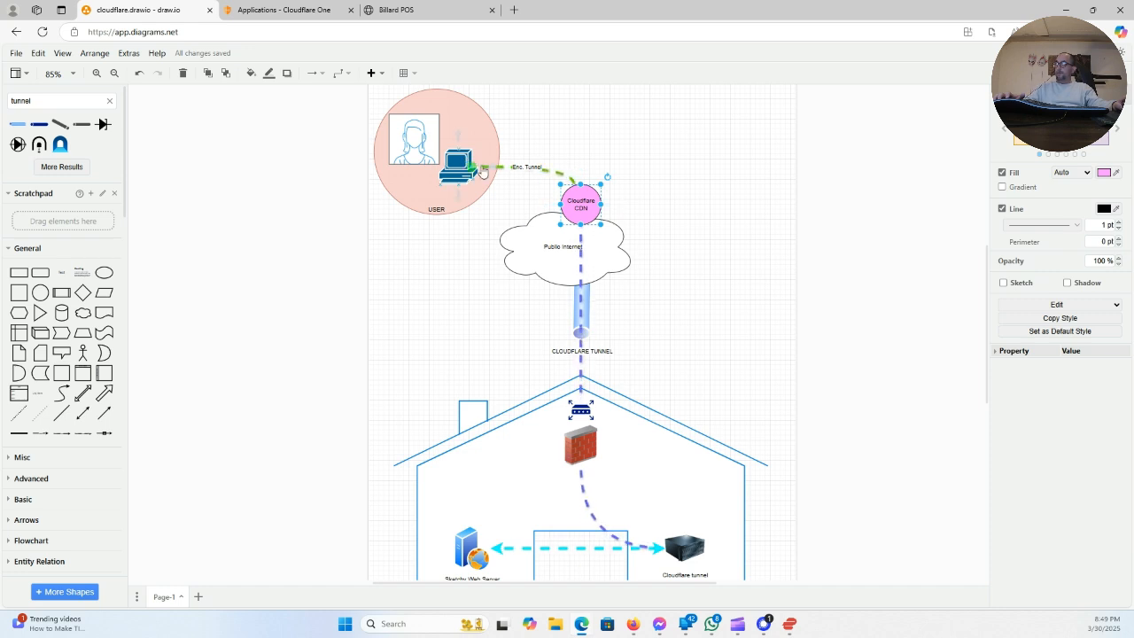
- Scroll the diagram and select the Sketchy Web Server, then return to the Cloudflare Access sign-in window
{"action": "scroll", "coordinate": [543, 457], "scroll_direction": "down", "scroll_amount": 3}
{"action": "left_click", "coordinate": [472, 430]}
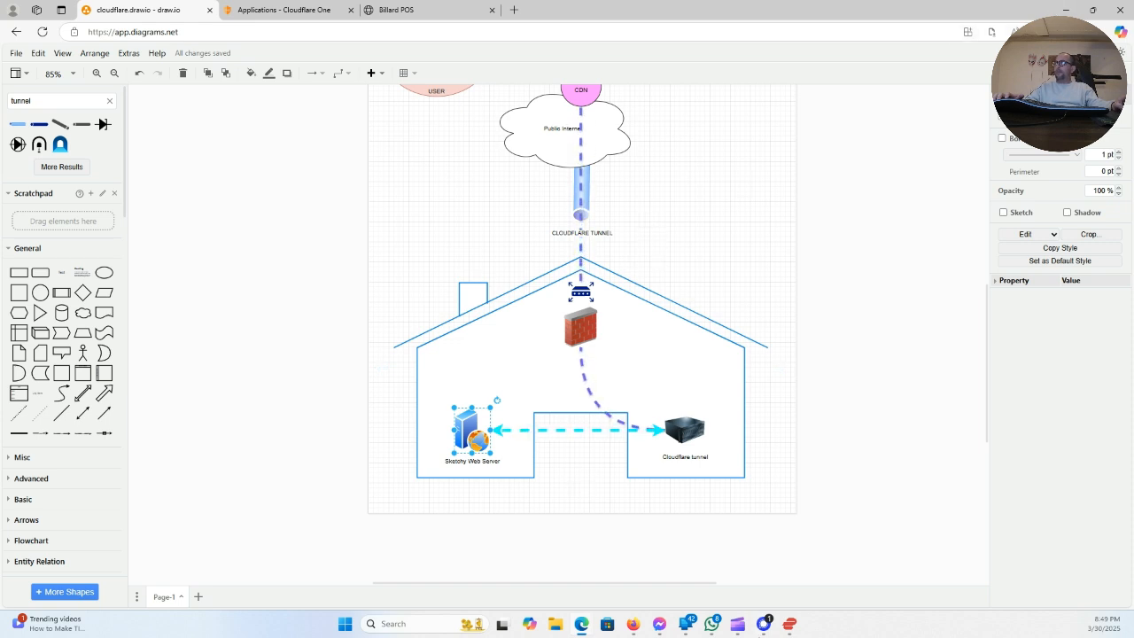
{"action": "mouse_move", "coordinate": [633, 626]}
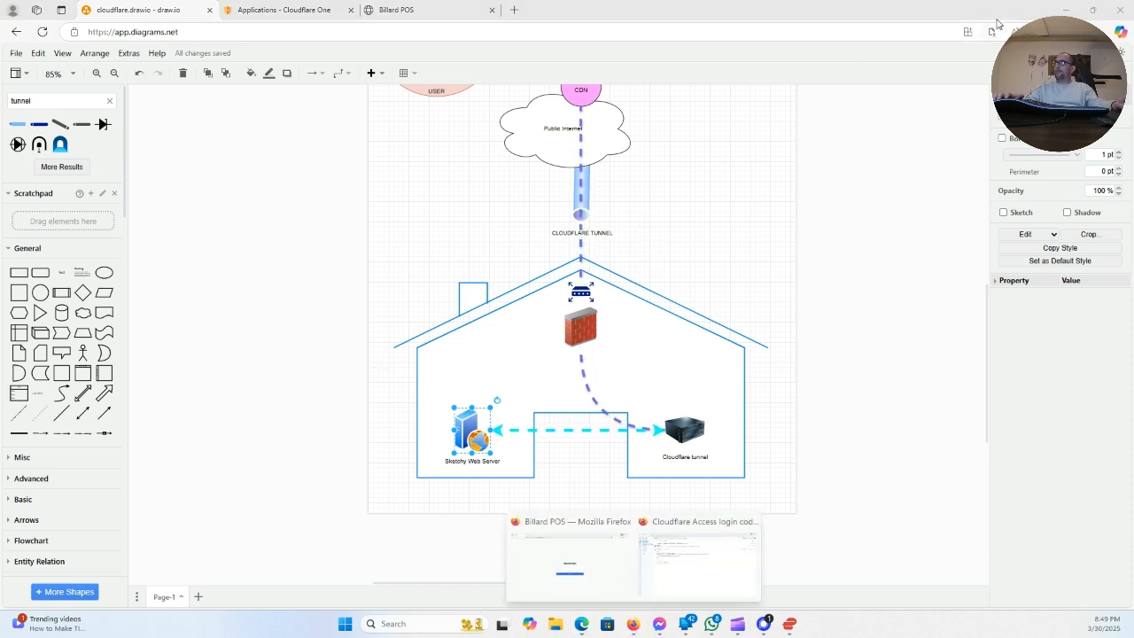
{"action": "mouse_move", "coordinate": [997, 15]}
{"action": "left_mouse_down"}
{"action": "mouse_move", "coordinate": [949, 203]}
{"action": "mouse_move", "coordinate": [639, 219]}
{"action": "mouse_move", "coordinate": [649, 232]}
{"action": "left_mouse_up"}
{"action": "left_click", "coordinate": [712, 166]}
- Complete the sign-in e-mail address and request a one-time login code
{"action": "double_click", "coordinate": [712, 165]}
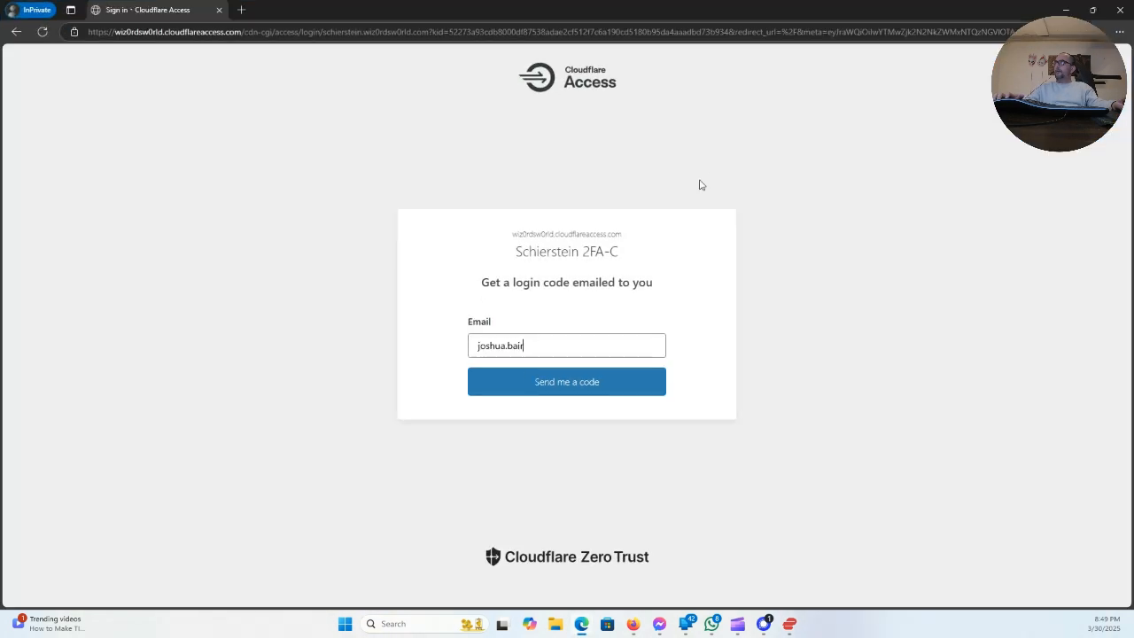
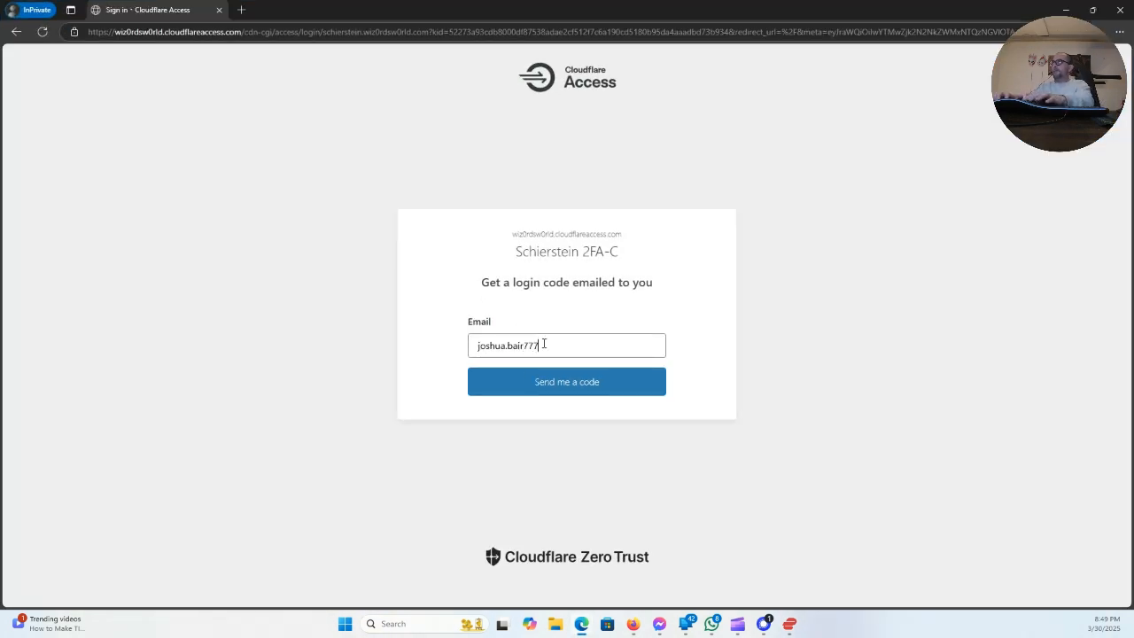
{"action": "left_click", "coordinate": [536, 383]}
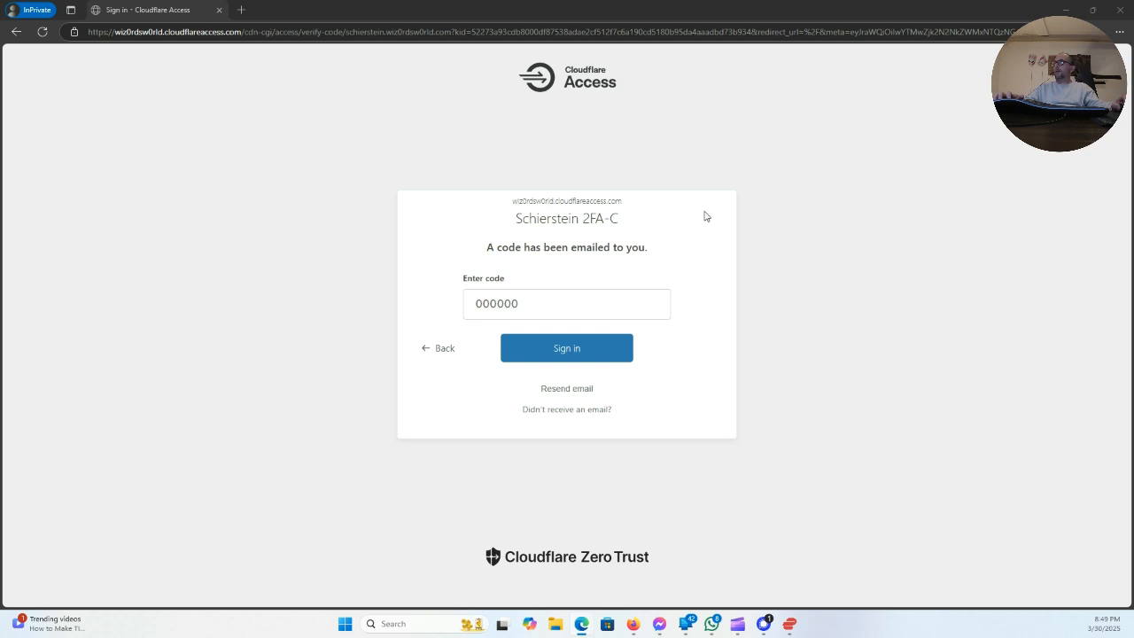
- Enter the e-mailed verification code to pass Cloudflare Access and reach the Billard POS login
{"action": "key", "text": "super+Down"}
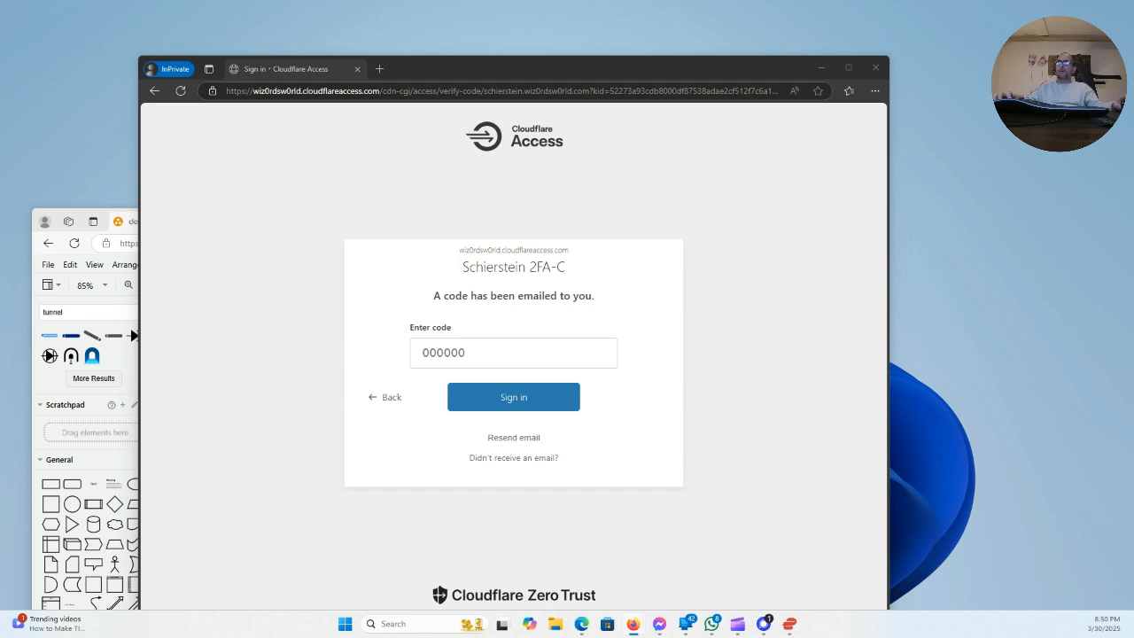
{"action": "left_click", "coordinate": [550, 366]}
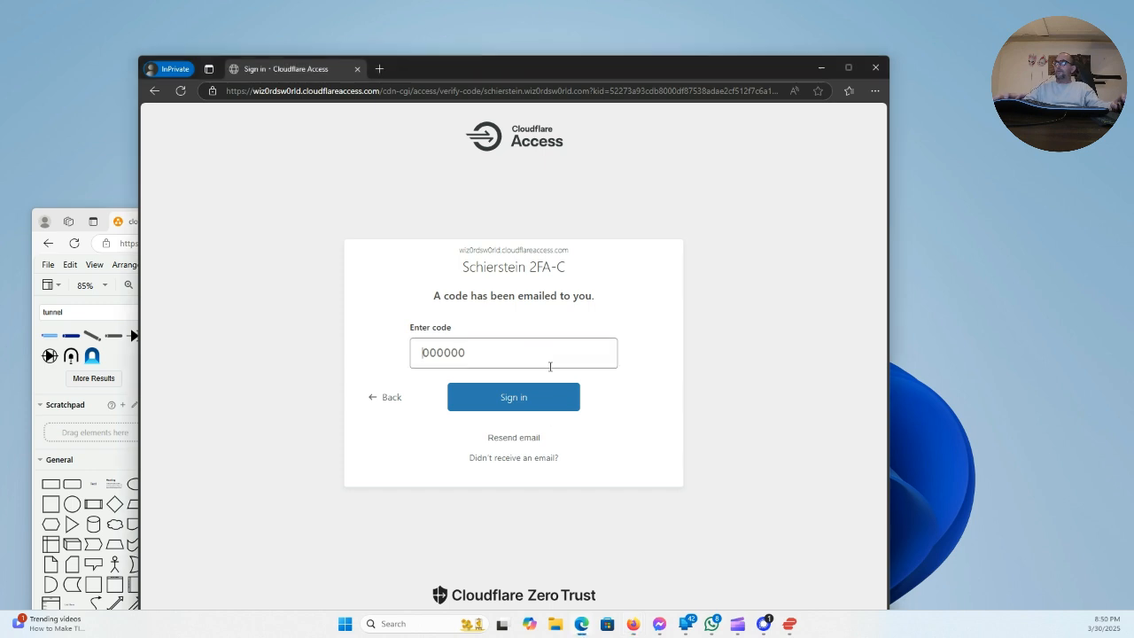
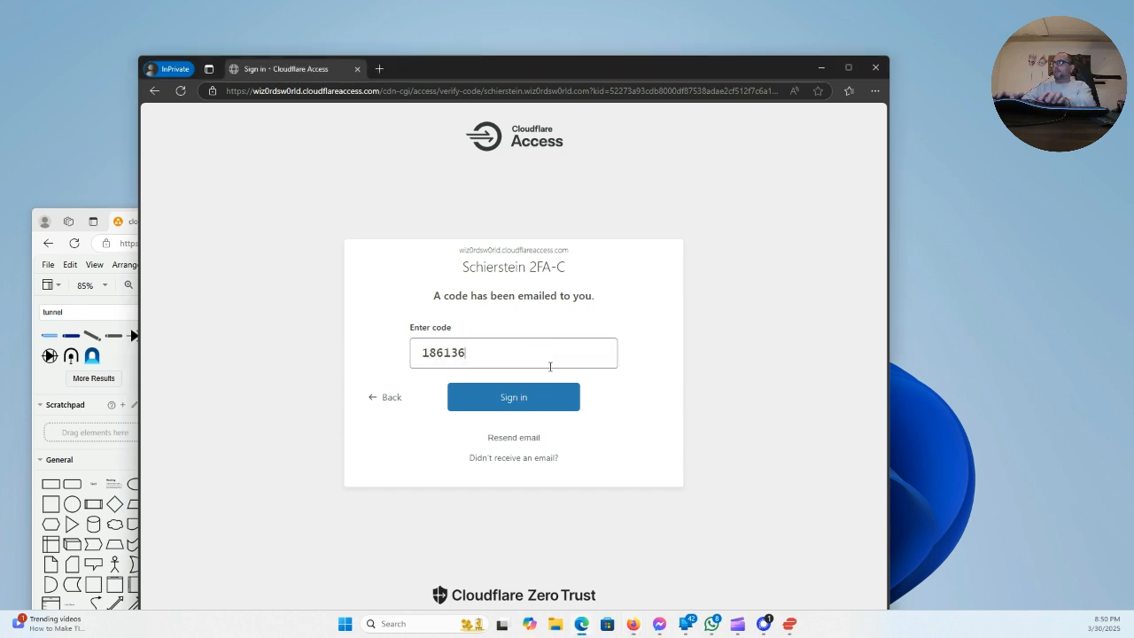
{"action": "key", "text": "Return"}
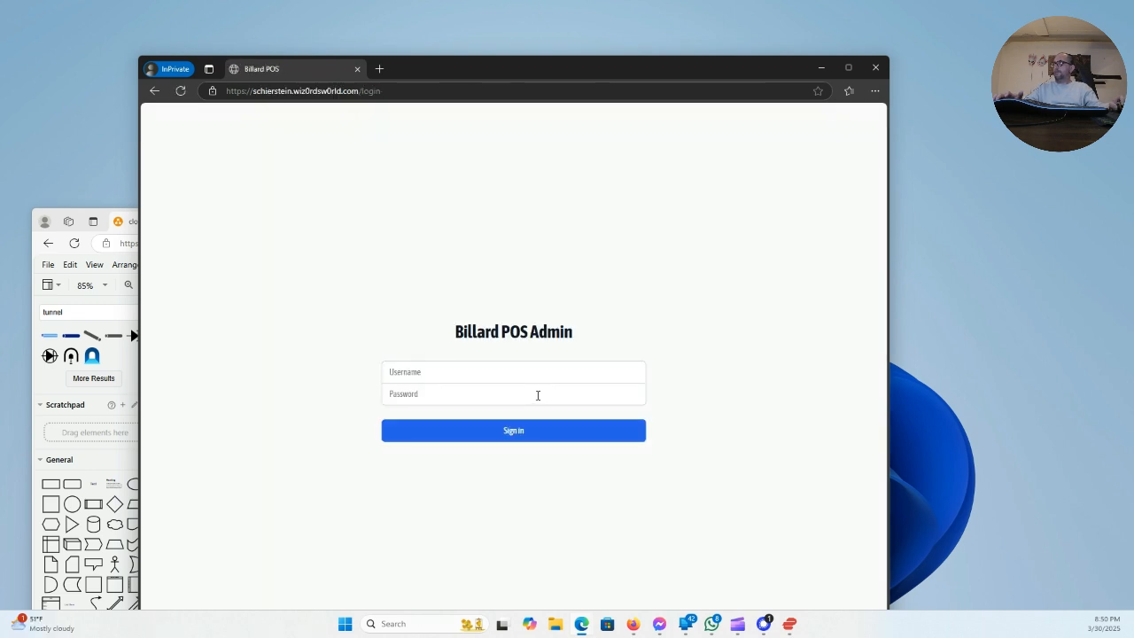
{"action": "left_click", "coordinate": [531, 367]}
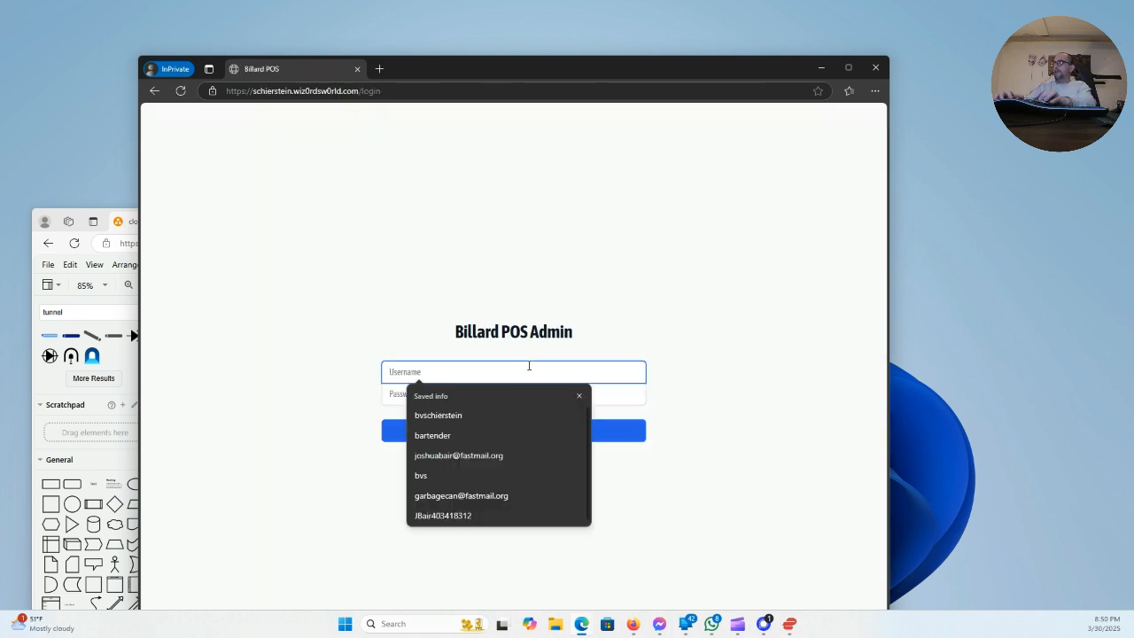
- Log in to Billard POS as 'bartender' with the account password, maximize the dashboard, then return to draw.io
{"action": "type", "text": "bartender"}
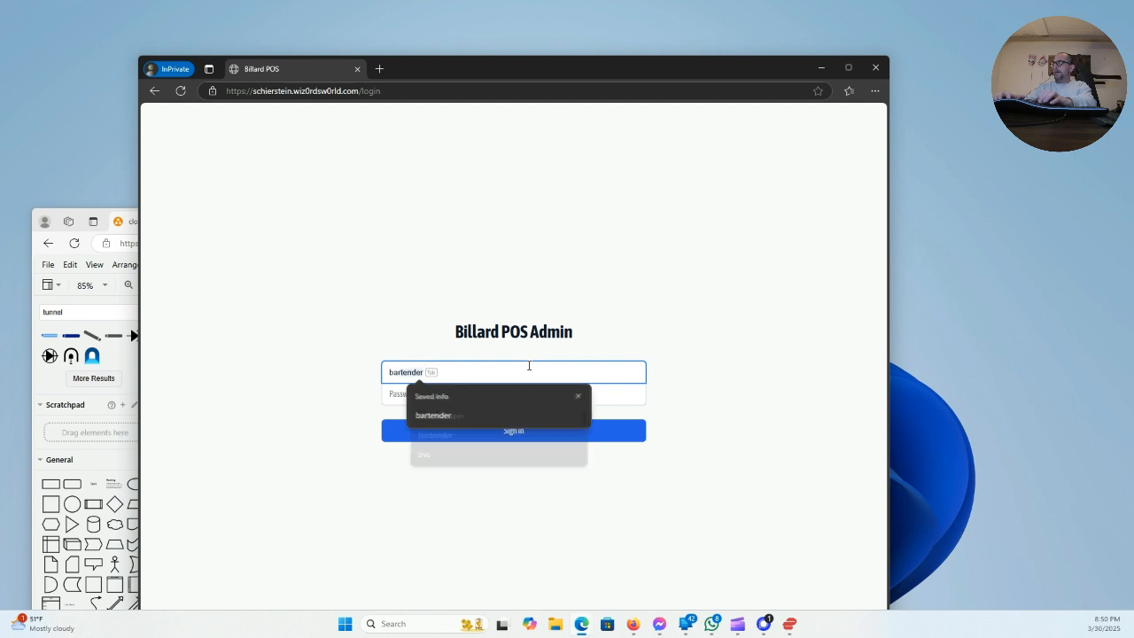
{"action": "key", "text": "Tab"}
{"action": "key", "text": "Tab"}
{"action": "type", "text": "•••••••••"}
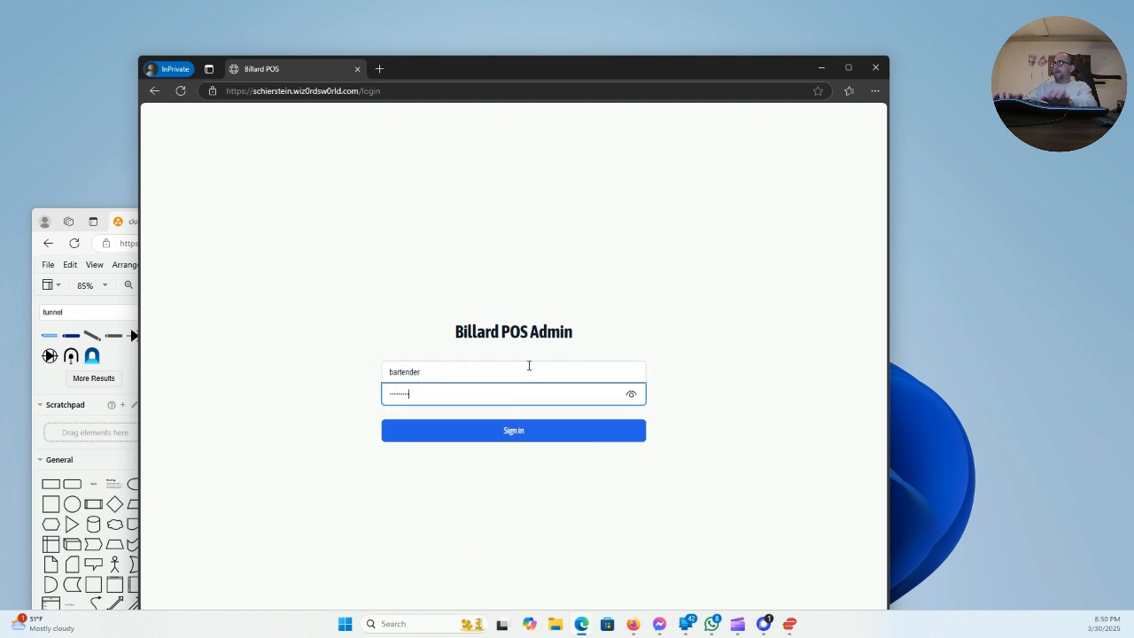
{"action": "key", "text": "Return"}
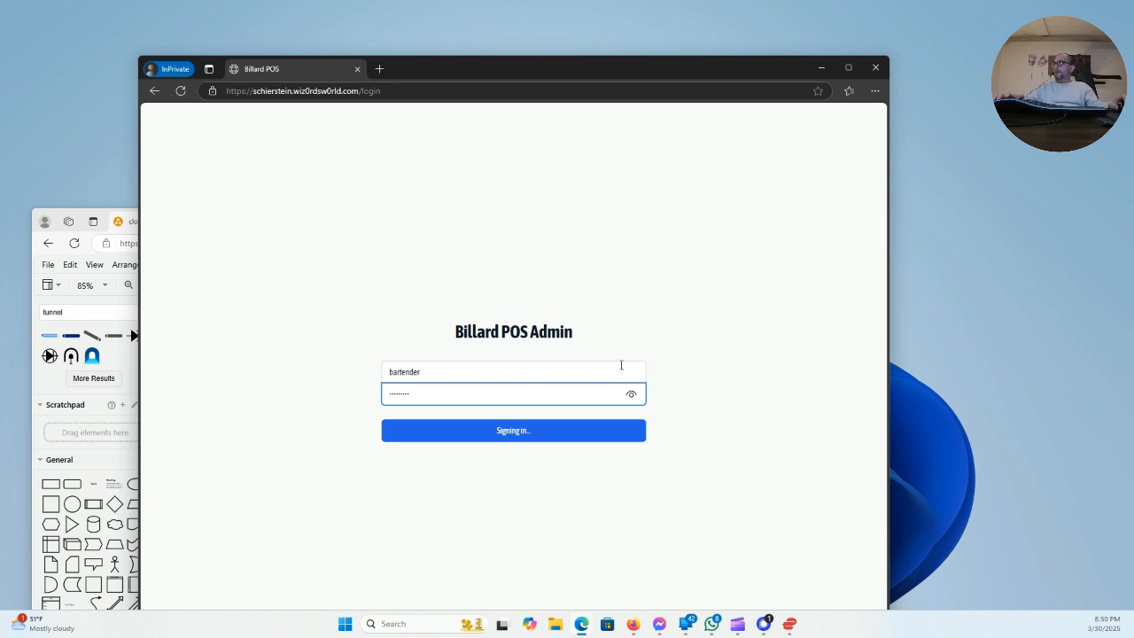
{"action": "double_click", "coordinate": [721, 71]}
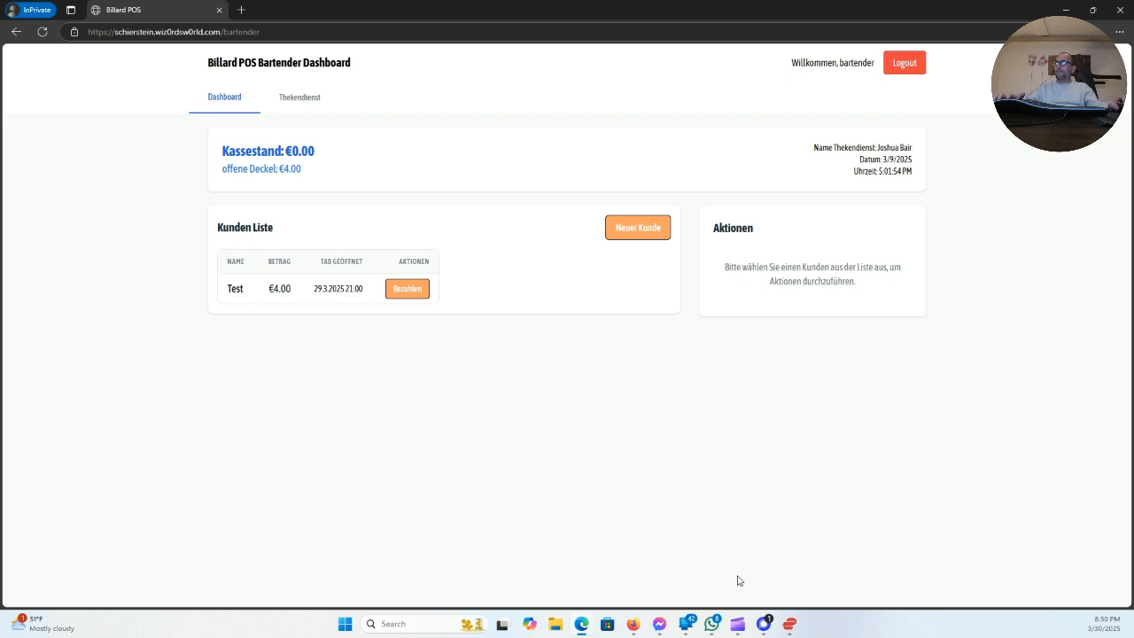
{"action": "left_click", "coordinate": [583, 626]}
{"action": "left_click", "coordinate": [710, 414]}
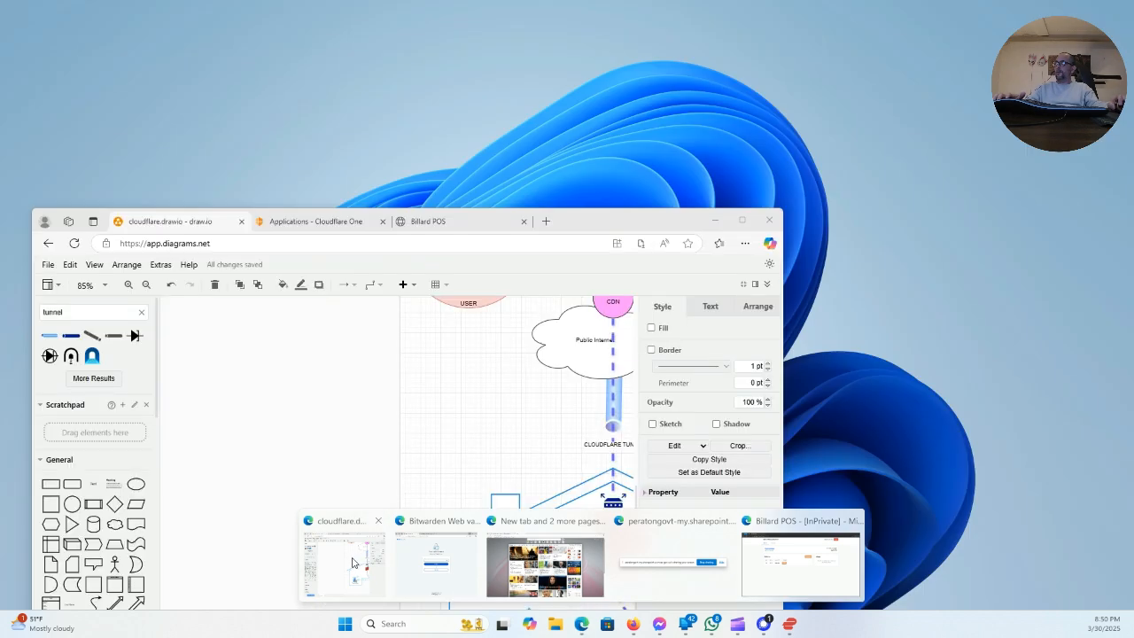
- Maximize the cloudflare.drawio diagram and scroll through the path from Cloudflare CDN through the tunnel to the Sketchy Web Server
{"action": "left_click", "coordinate": [342, 558]}
{"action": "double_click", "coordinate": [638, 223]}
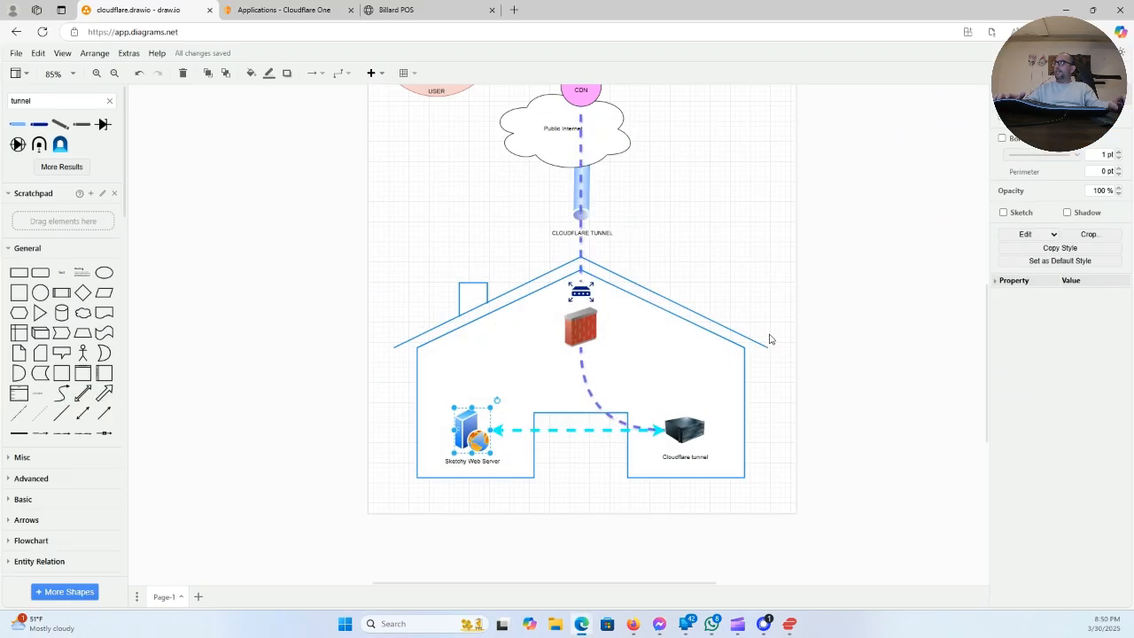
{"action": "scroll", "coordinate": [776, 344], "scroll_direction": "up", "scroll_amount": 2}
{"action": "scroll", "coordinate": [784, 348], "scroll_direction": "down", "scroll_amount": 2}
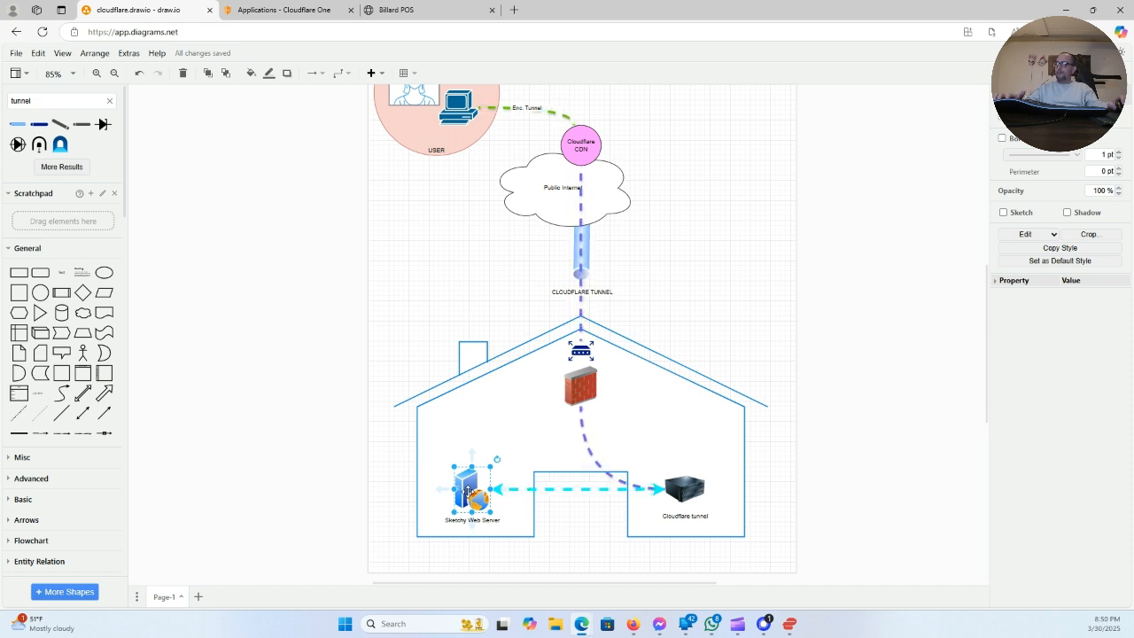
{"action": "scroll", "coordinate": [428, 309], "scroll_direction": "up", "scroll_amount": 3}
{"action": "scroll", "coordinate": [427, 311], "scroll_direction": "down", "scroll_amount": 3}
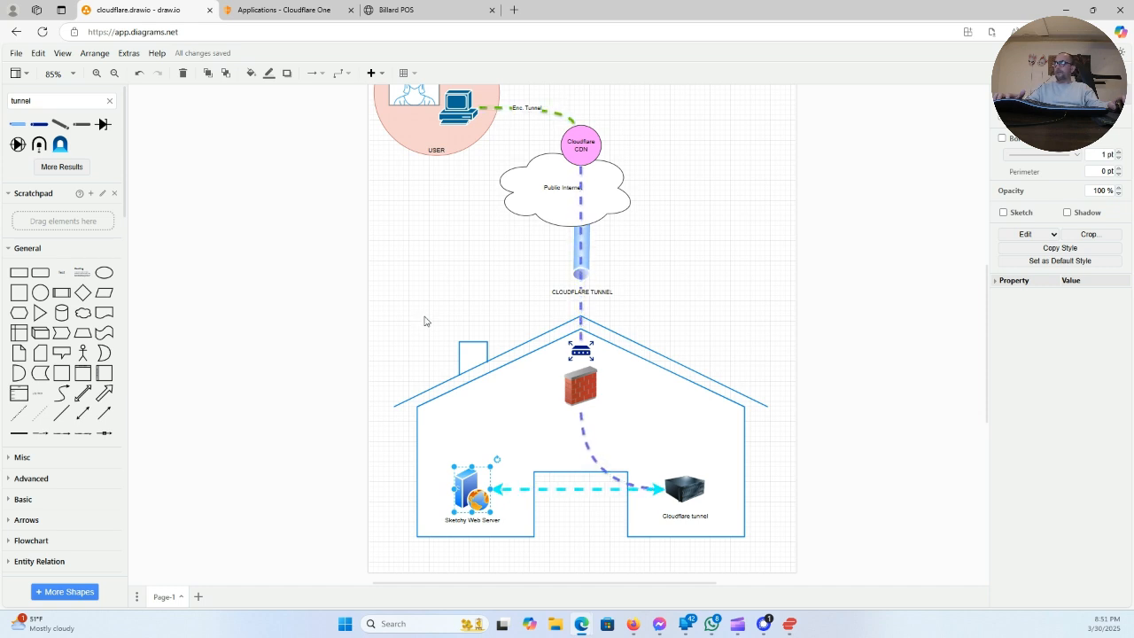
{"action": "scroll", "coordinate": [425, 321], "scroll_direction": "up", "scroll_amount": 3}
{"action": "scroll", "coordinate": [424, 321], "scroll_direction": "down", "scroll_amount": 3}
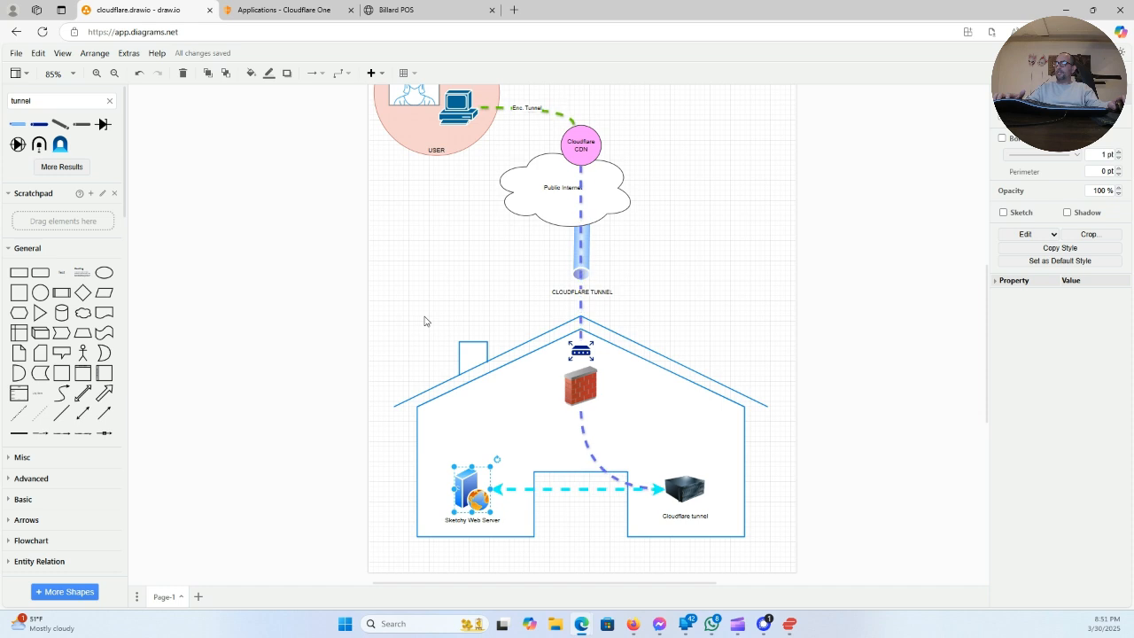